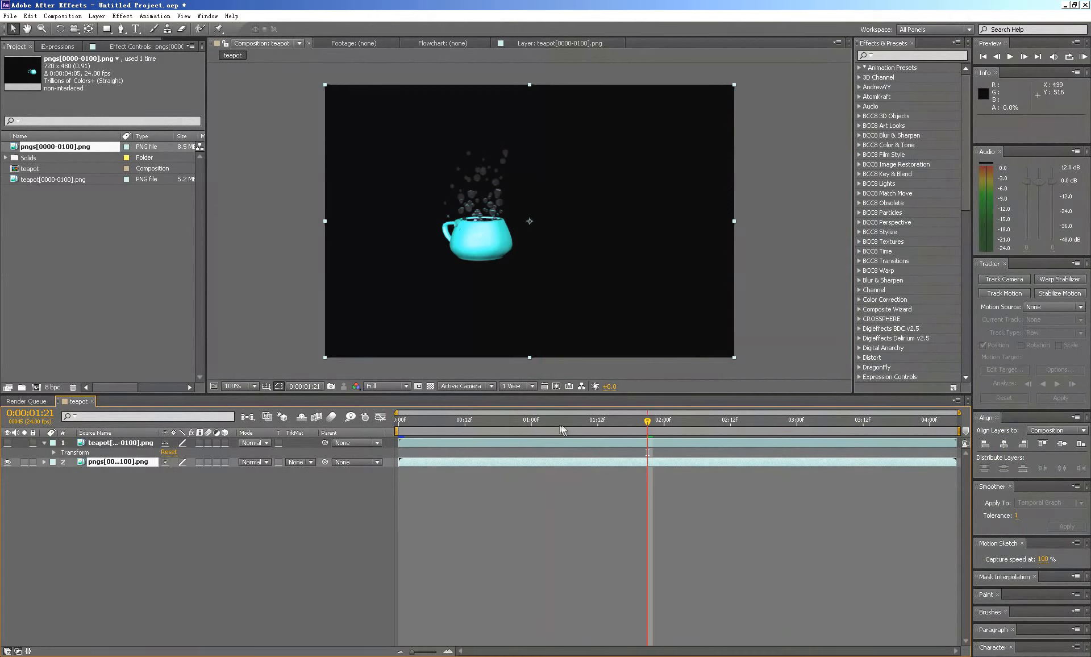
# - Show the teapot image-sequence layer, hide the pngs layer containing the particles, and preview the composition from the first frame
pyautogui.moveTo(541, 421); pyautogui.dragTo(350, 426)
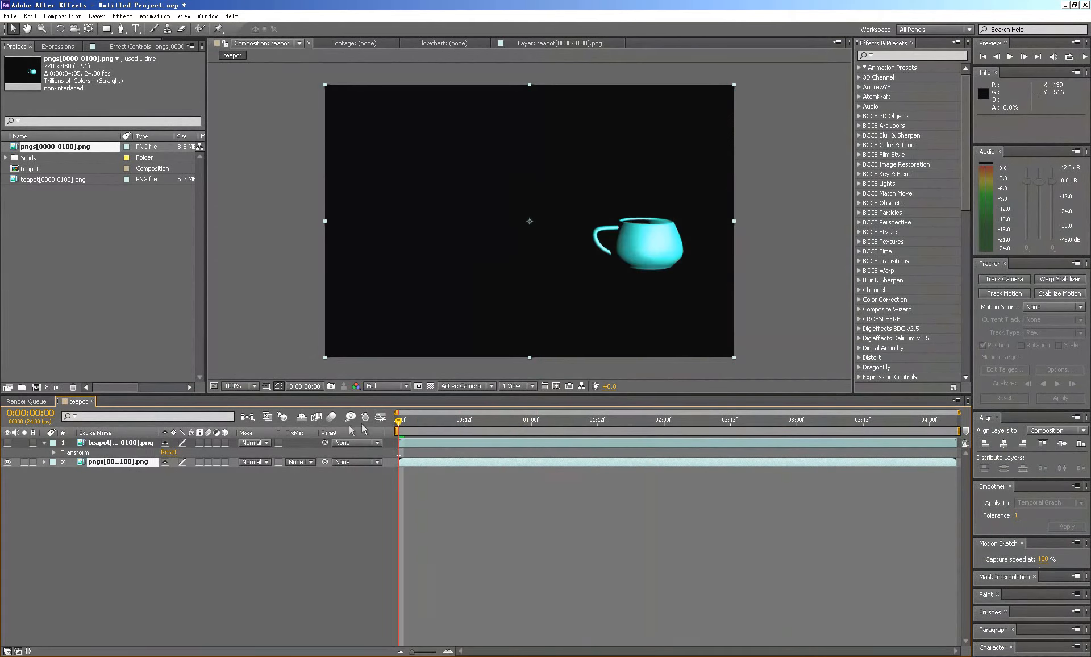
pyautogui.click(106, 493)
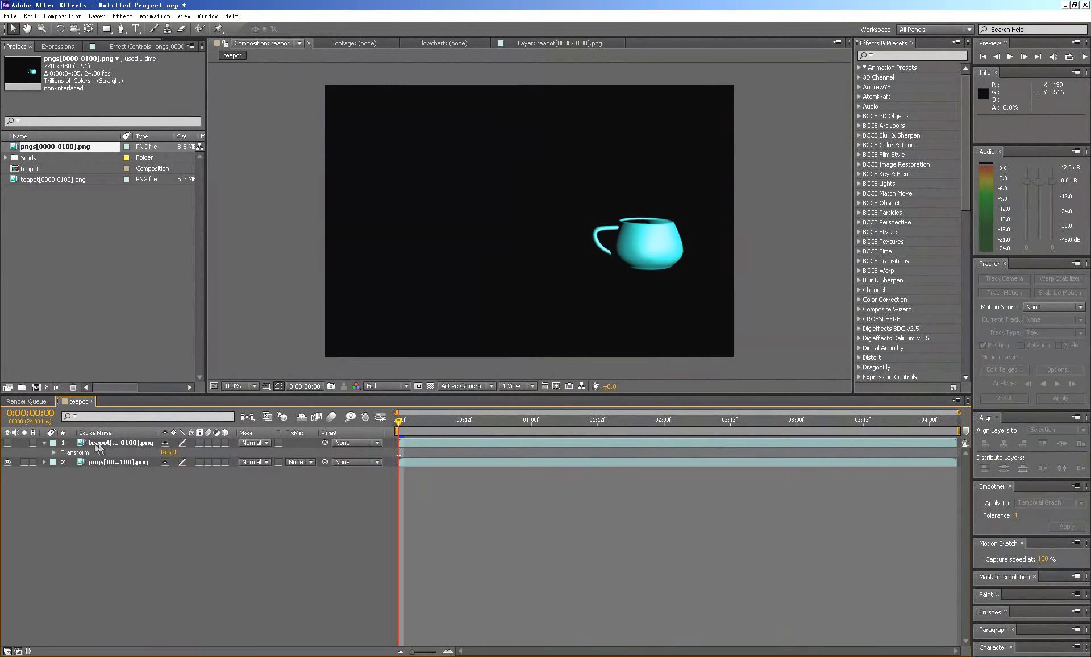
pyautogui.click(7, 442)
pyautogui.click(8, 462)
pyautogui.press('space')
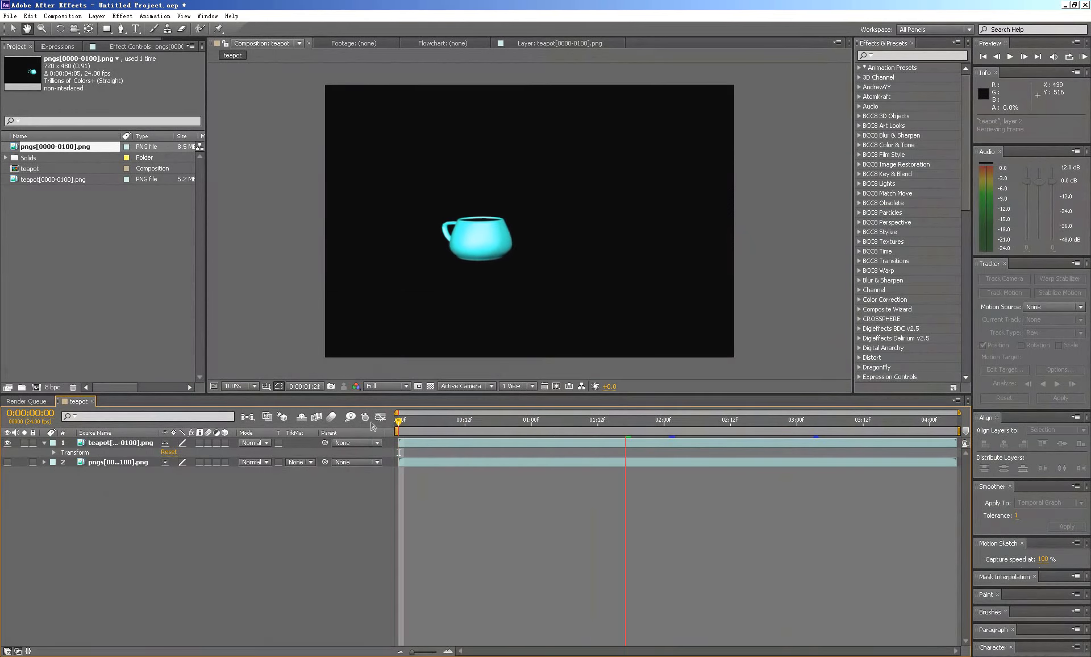
pyautogui.press('space')
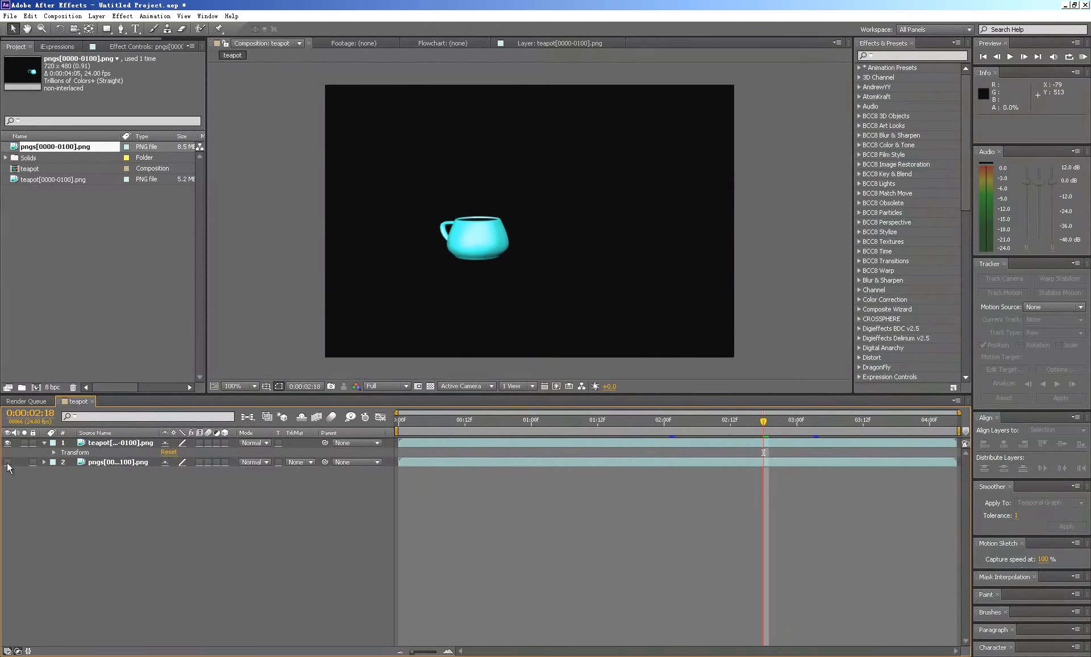
pyautogui.click(7, 462)
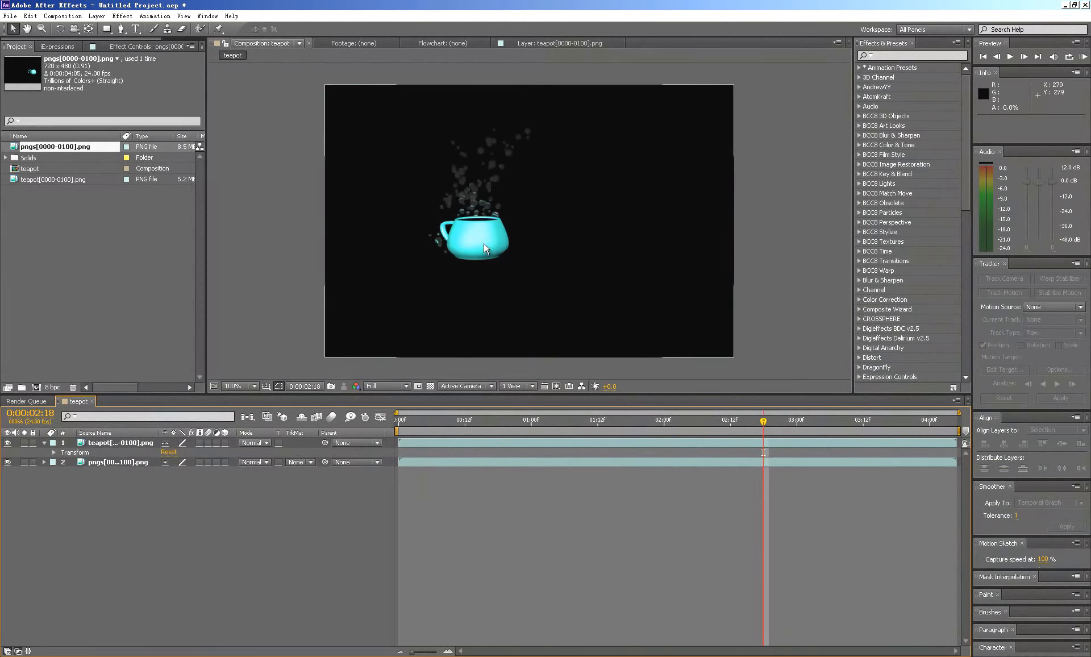
pyautogui.click(7, 462)
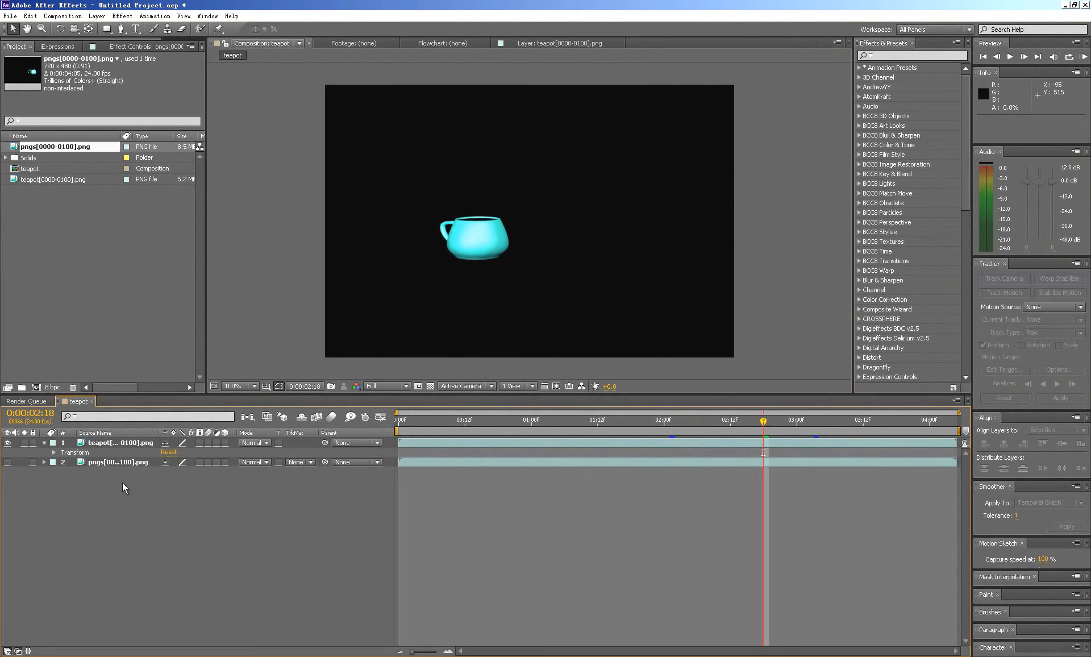
# - Create a motion tracker on the teapot layer, starting from the first frame
pyautogui.click(111, 442)
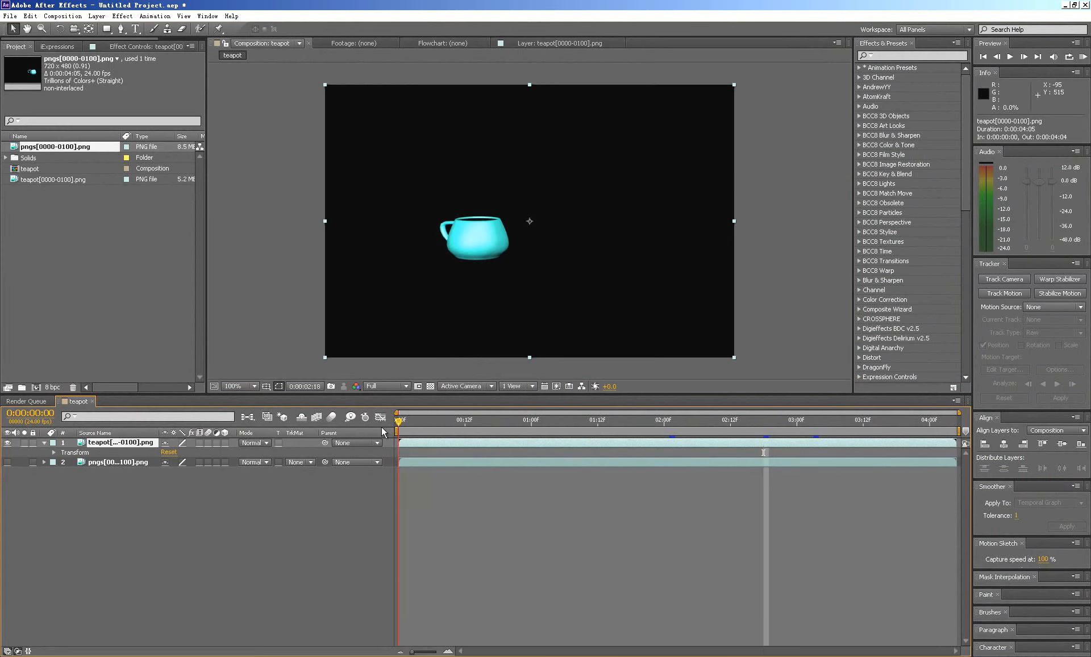
pyautogui.click(400, 421)
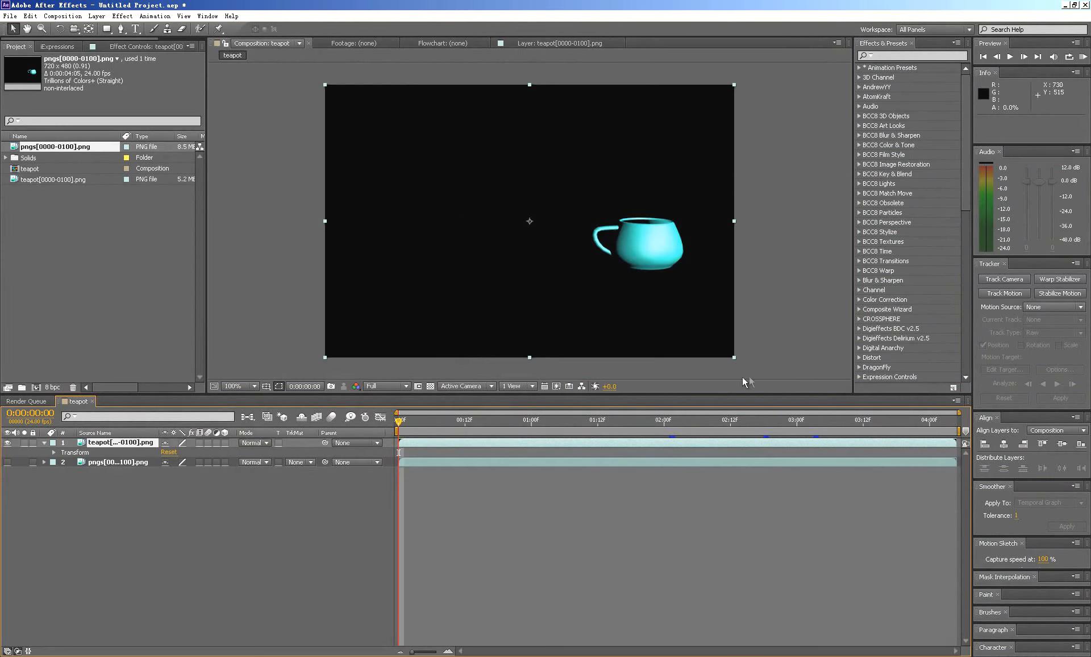
pyautogui.click(1004, 292)
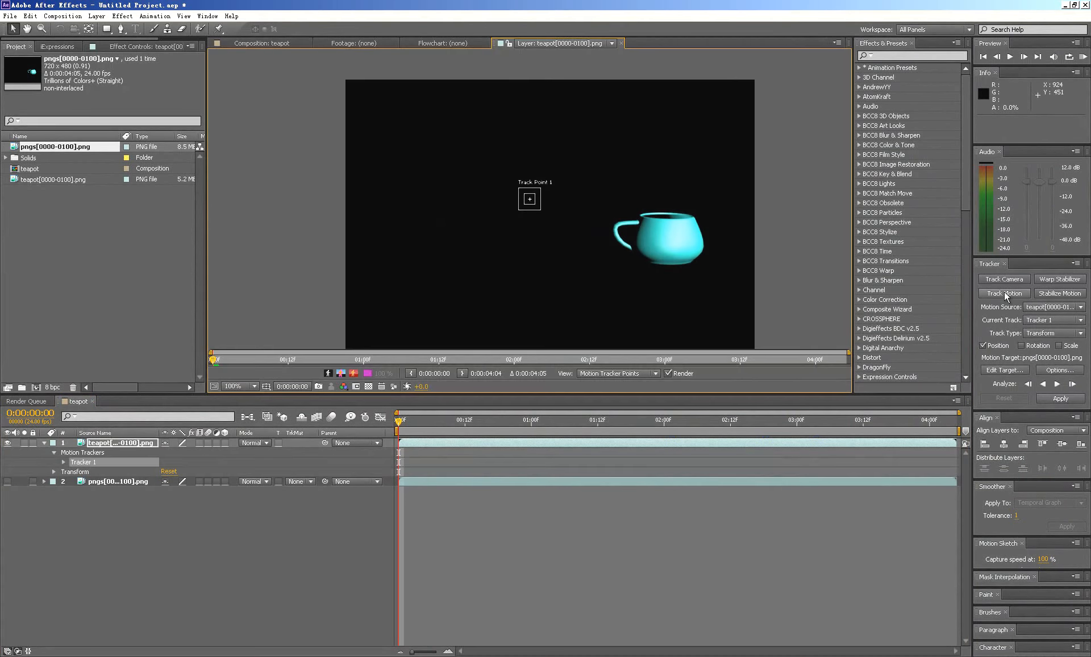
# - Place the track point on the cup's rim at about 566, 242 and enlarge its search region to about 99 × 26
pyautogui.scroll(3, 631, 228)
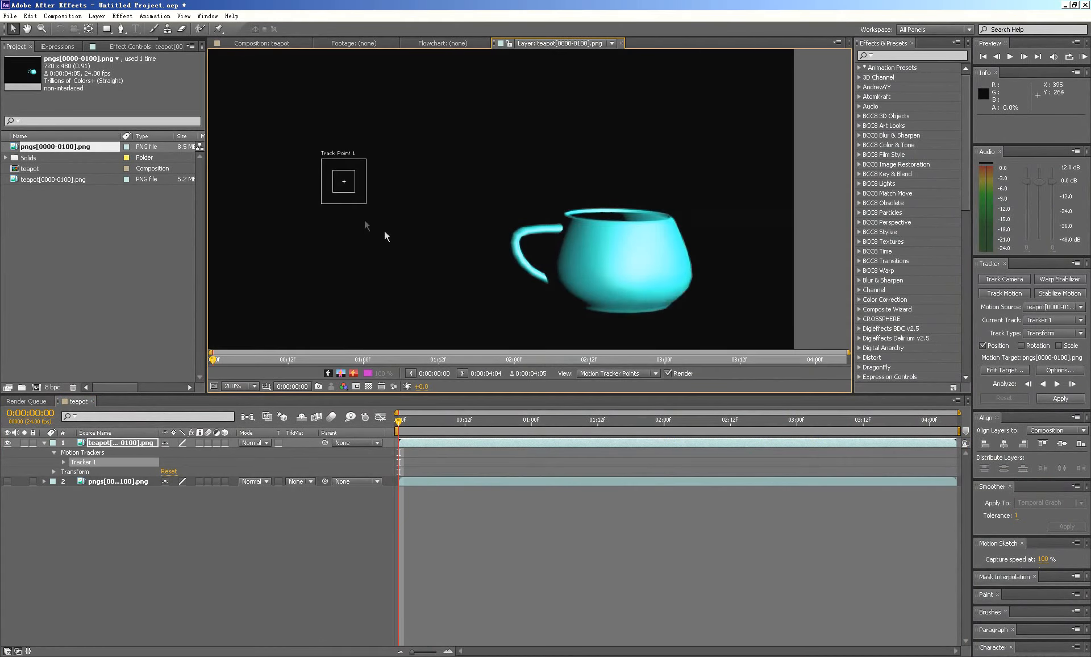
pyautogui.moveTo(353, 185); pyautogui.dragTo(561, 235)
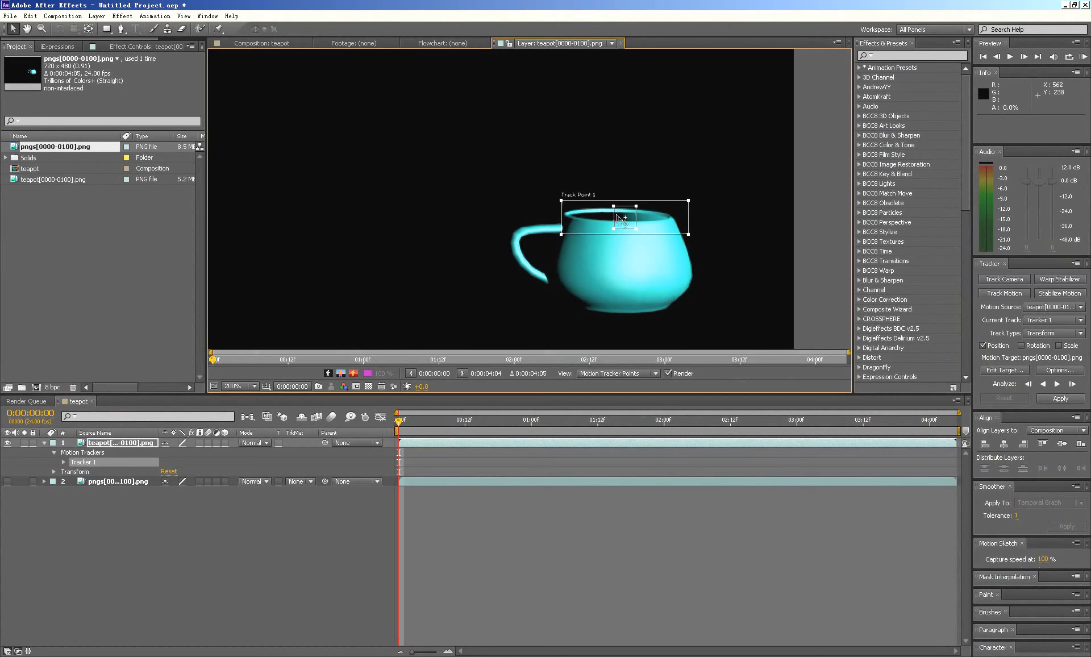
pyautogui.moveTo(624, 221); pyautogui.dragTo(621, 221)
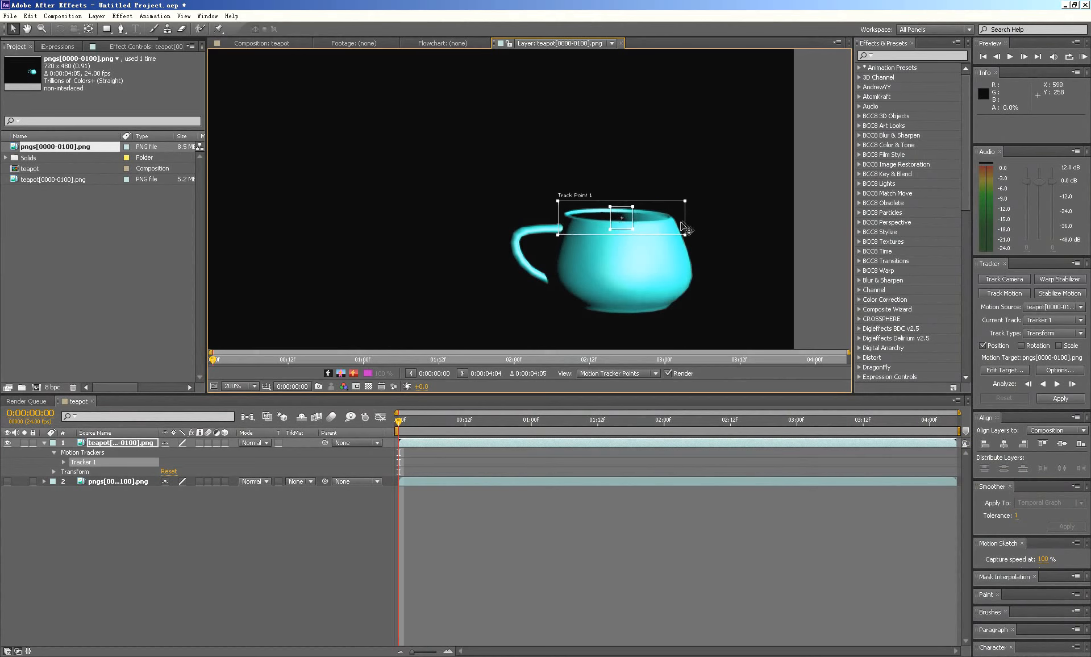
pyautogui.moveTo(687, 237); pyautogui.dragTo(622, 222)
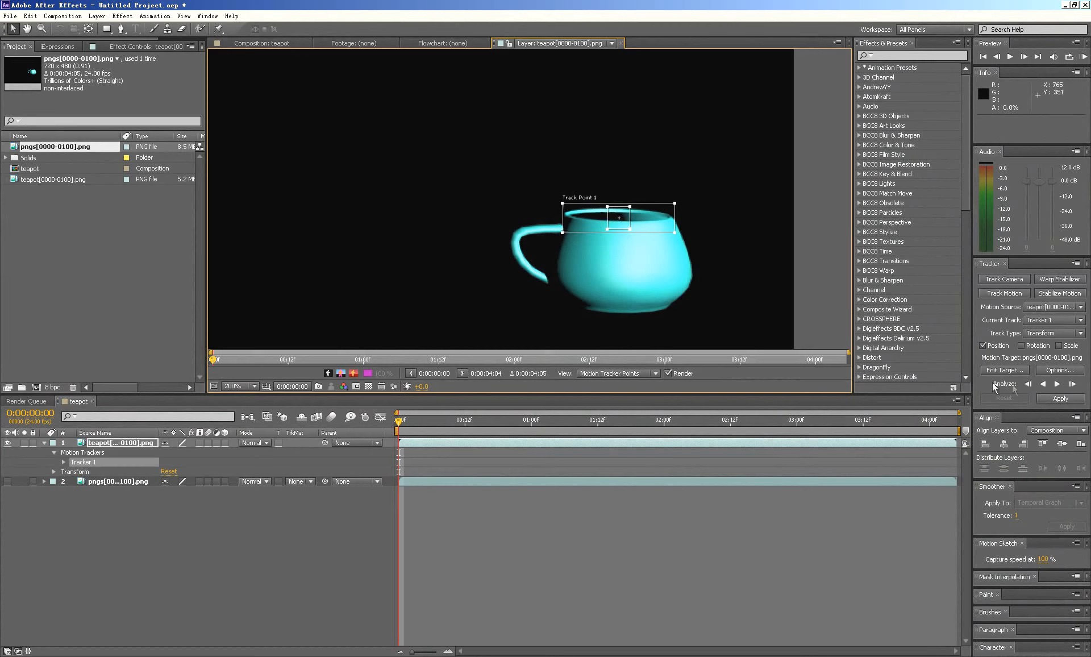
# - Analyze the track forward through the whole clip, check the tracked path along the rim, and return to the first frame
pyautogui.click(1056, 384)
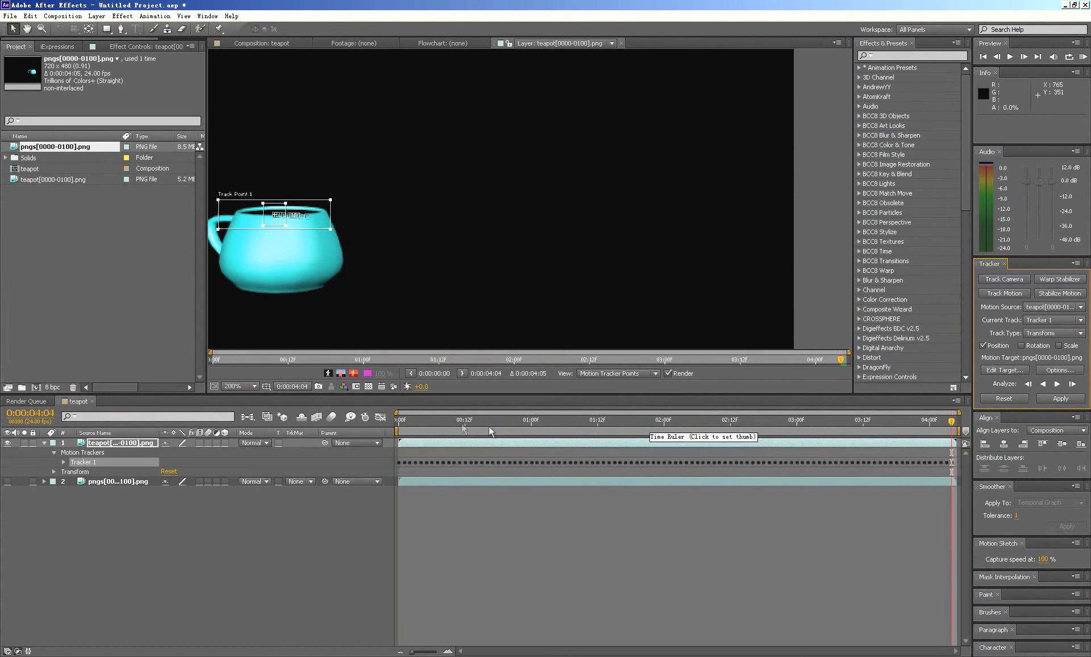
pyautogui.scroll(-2, 506, 227)
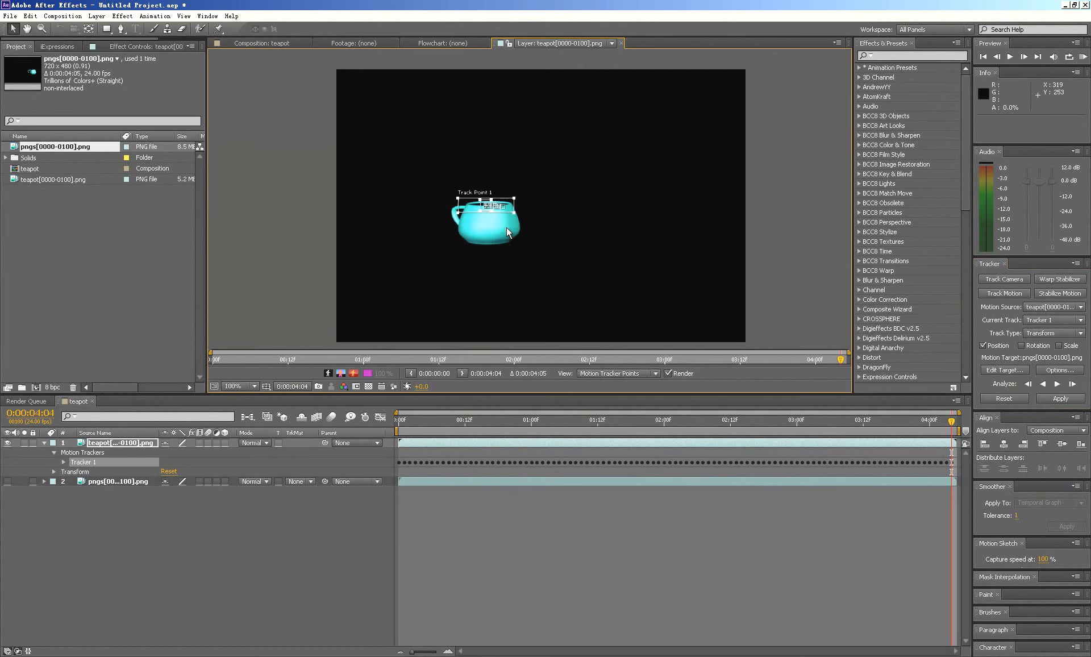
pyautogui.moveTo(483, 396); pyautogui.dragTo(477, 462)
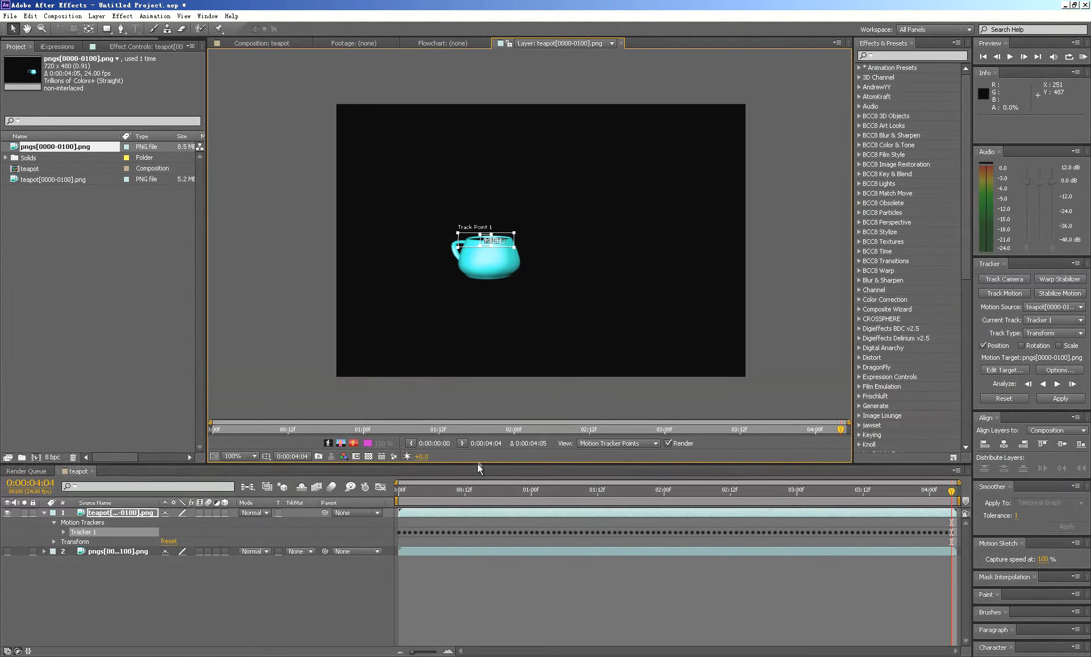
pyautogui.scroll(2, 492, 274)
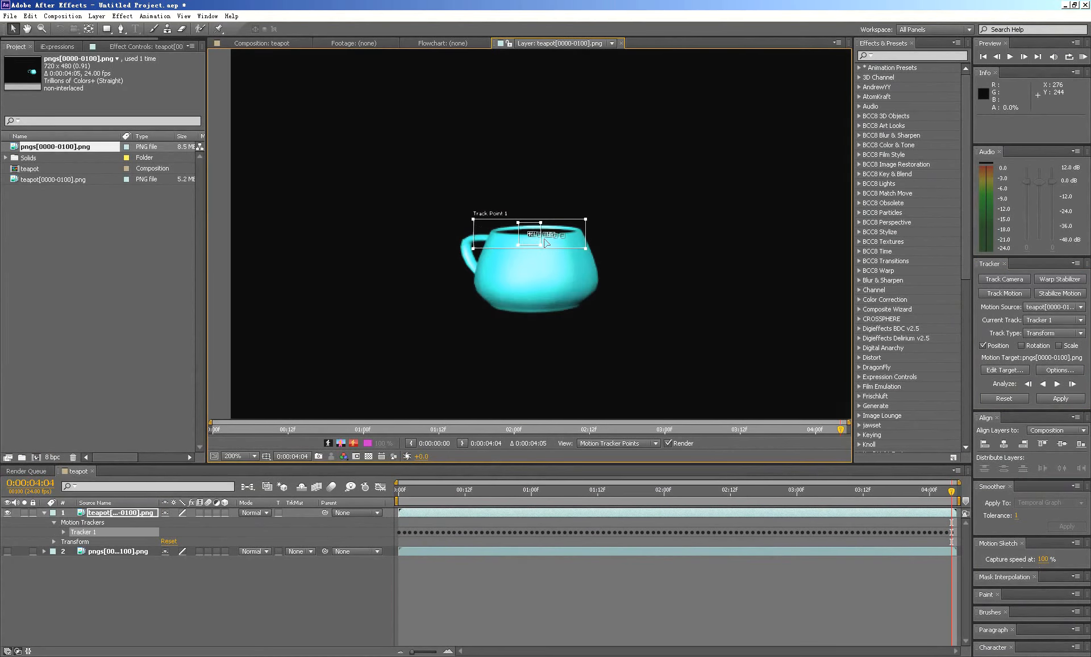
pyautogui.scroll(-2, 535, 301)
pyautogui.moveTo(552, 492); pyautogui.dragTo(608, 489)
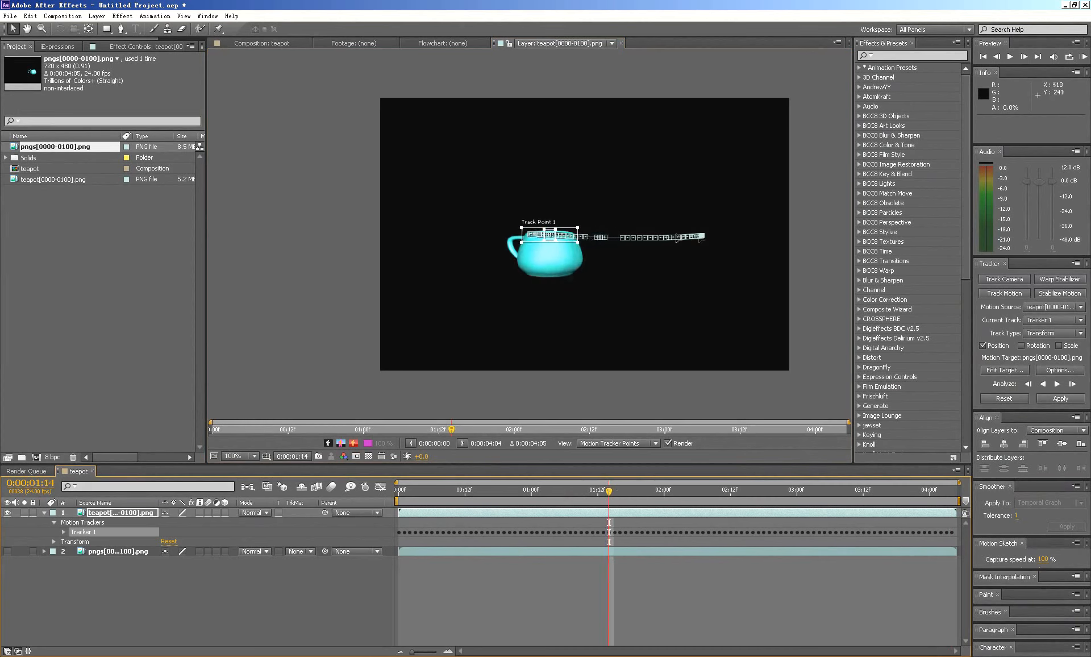
pyautogui.press('Home')
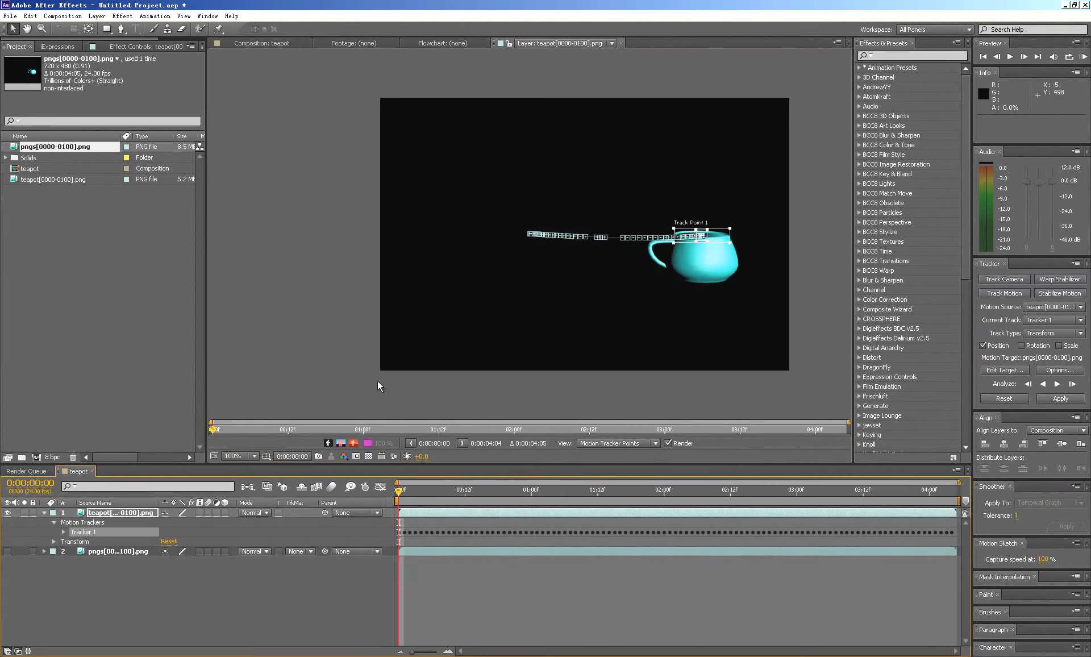
# - Add a new null object to the teapot composition
pyautogui.click(97, 16)
pyautogui.moveTo(103, 30)
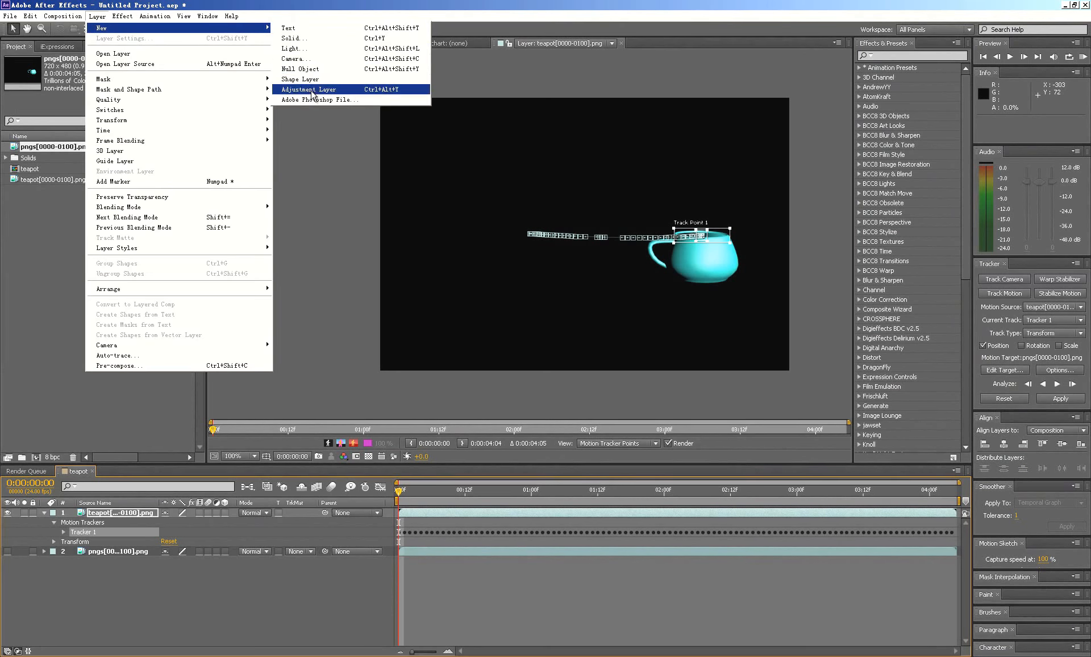
pyautogui.click(306, 69)
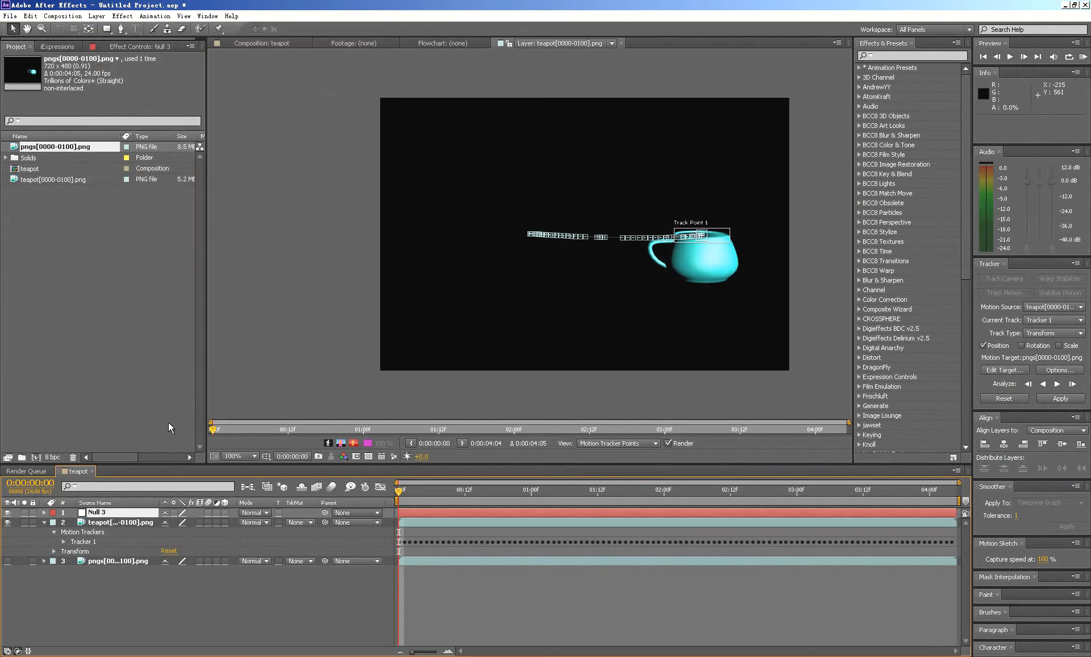
# - Link the null's Position with an expression to the Feature Center of Track Point 1, and return to the composition view
pyautogui.click(64, 541)
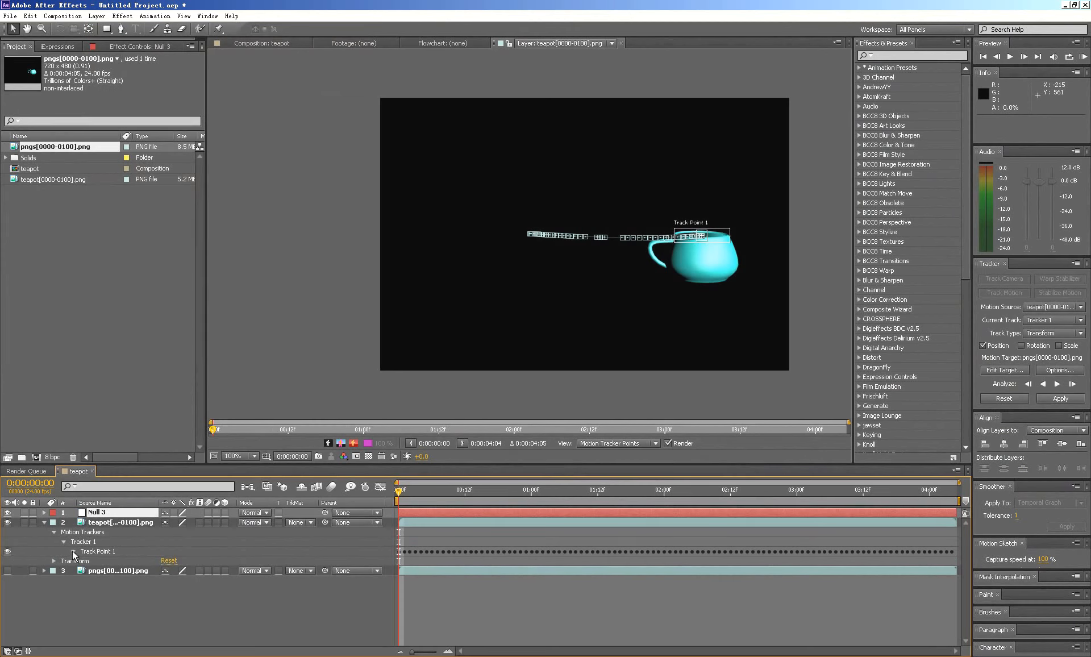
pyautogui.click(72, 550)
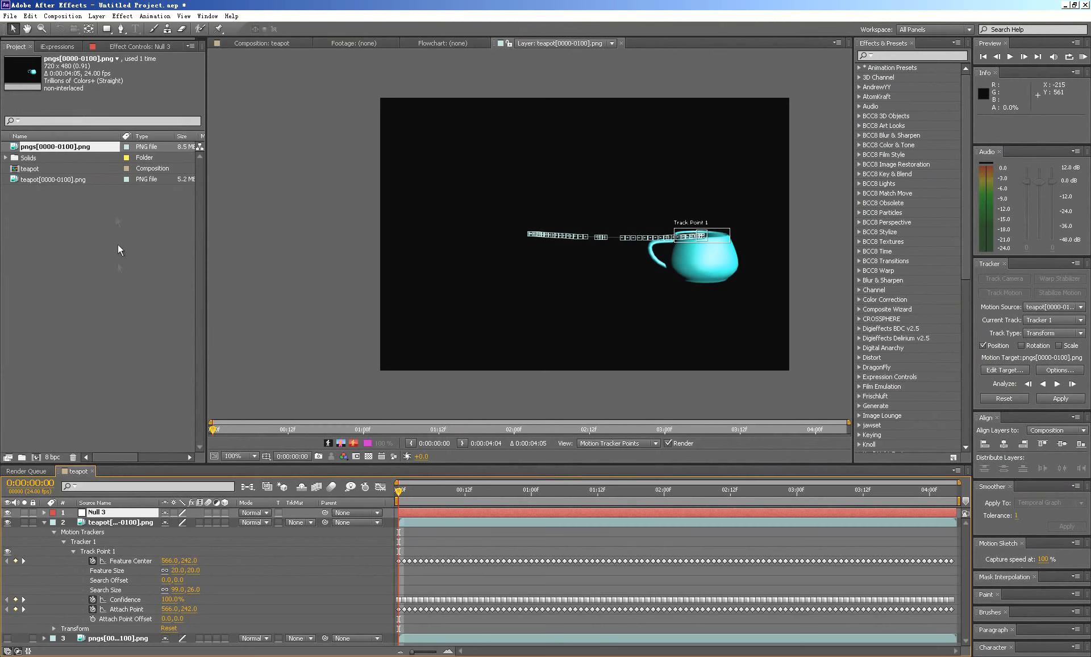
pyautogui.click(45, 512)
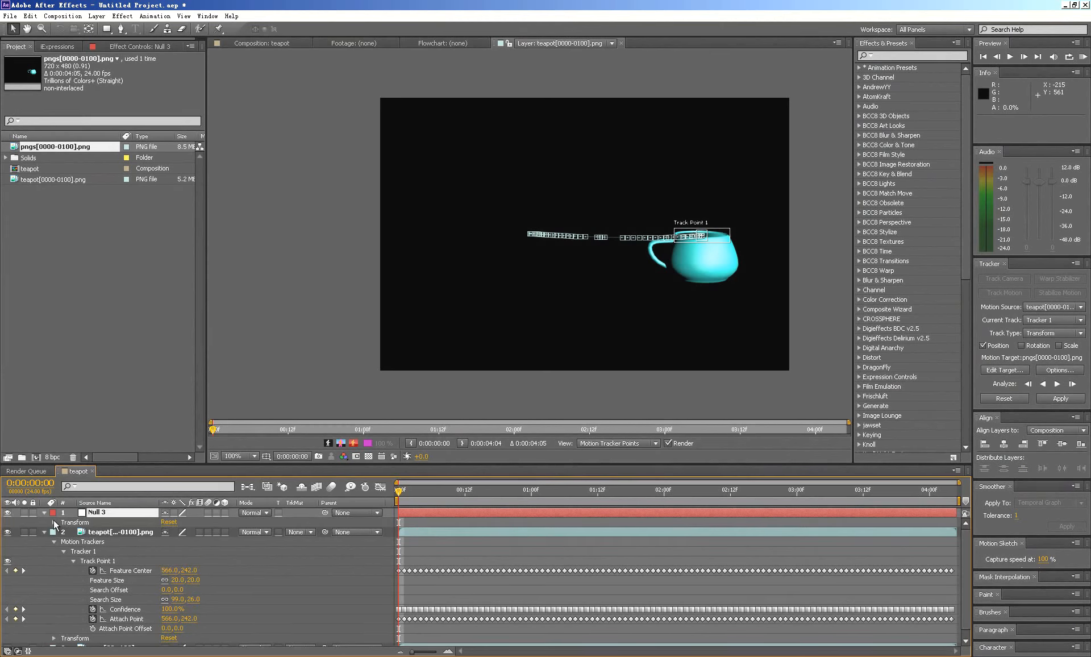
pyautogui.click(54, 522)
pyautogui.moveTo(202, 463); pyautogui.dragTo(223, 301)
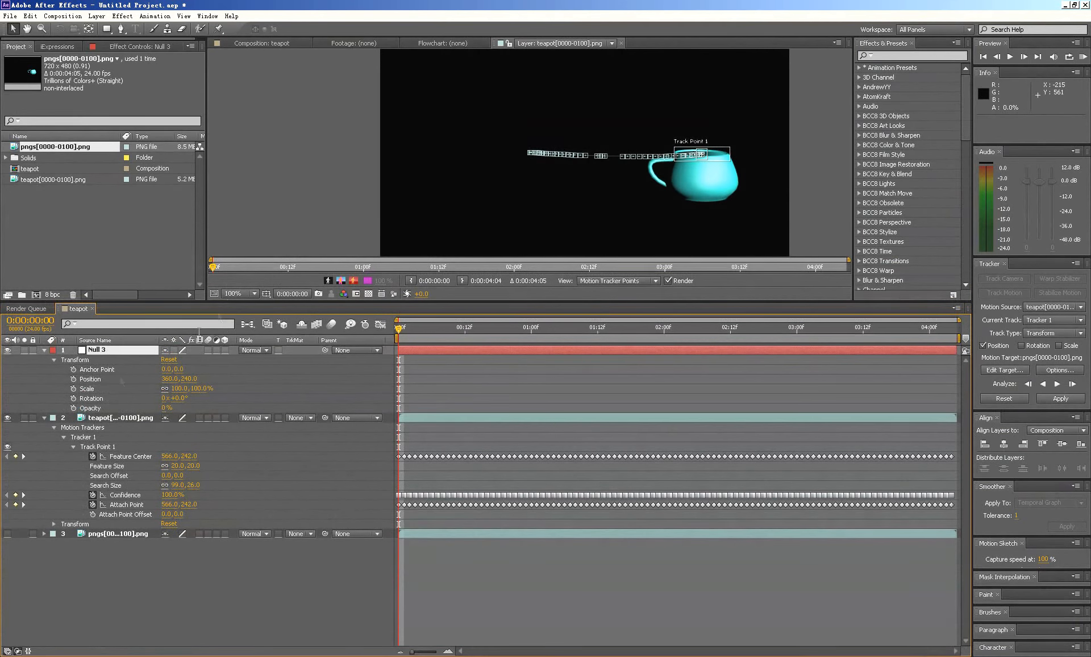
pyautogui.keyDown('alt'); pyautogui.click(74, 379); pyautogui.keyUp('alt')
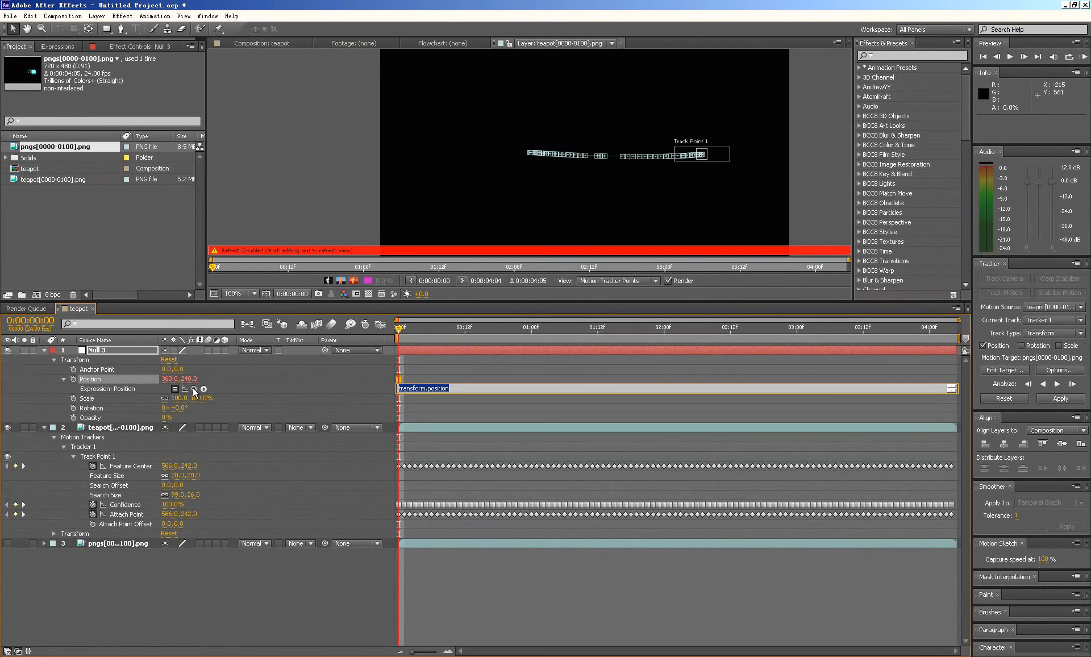
pyautogui.moveTo(192, 391); pyautogui.dragTo(127, 465)
pyautogui.moveTo(127, 465); pyautogui.dragTo(128, 464)
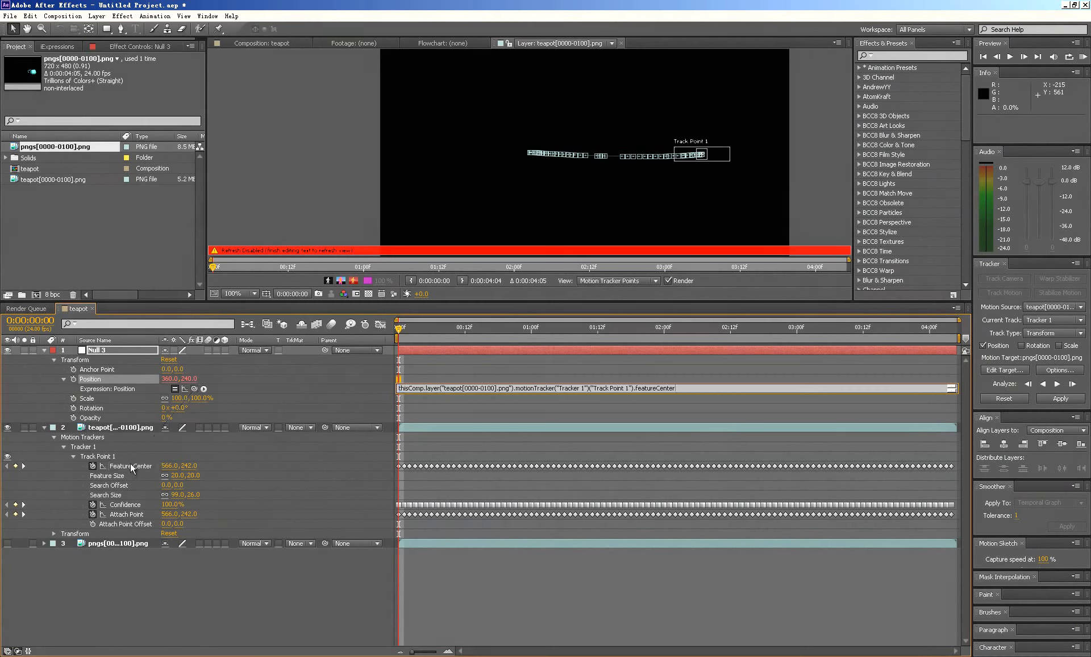
pyautogui.click(256, 43)
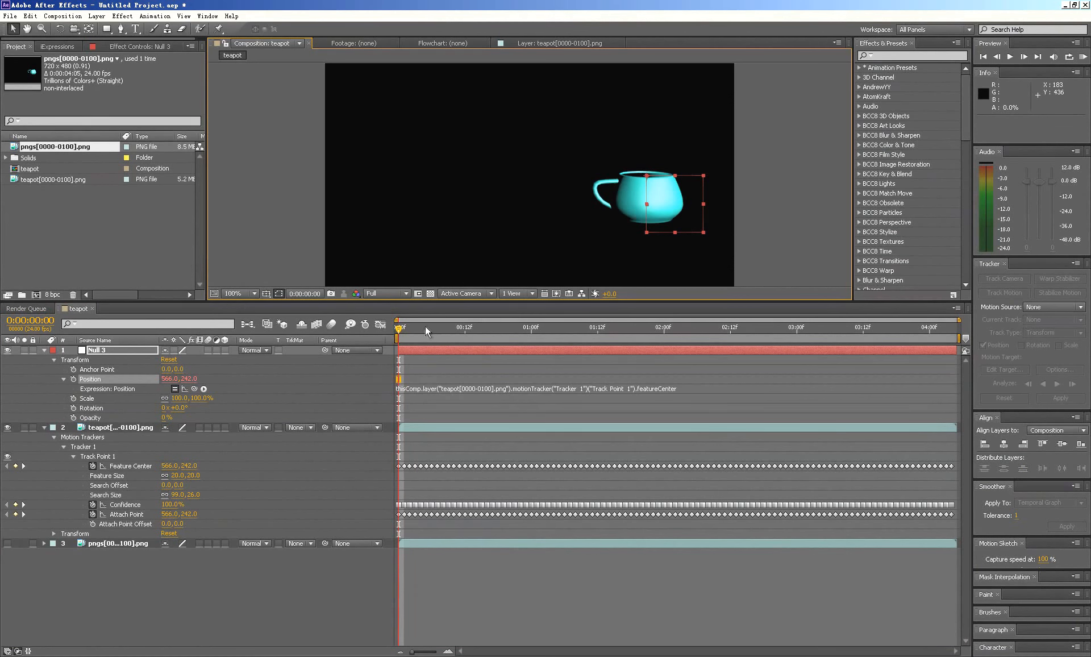
# - Preview the null's movement against the cup from the first frame, and collapse the null and teapot layer properties
pyautogui.click(397, 328)
pyautogui.press('space')
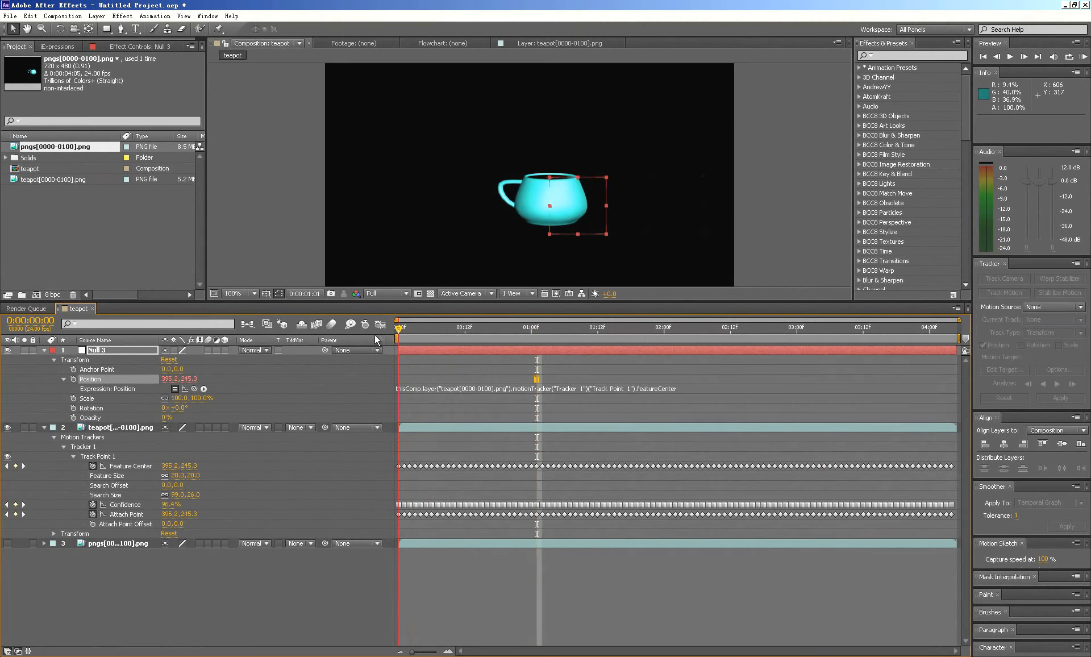
pyautogui.press('Home')
pyautogui.click(44, 350)
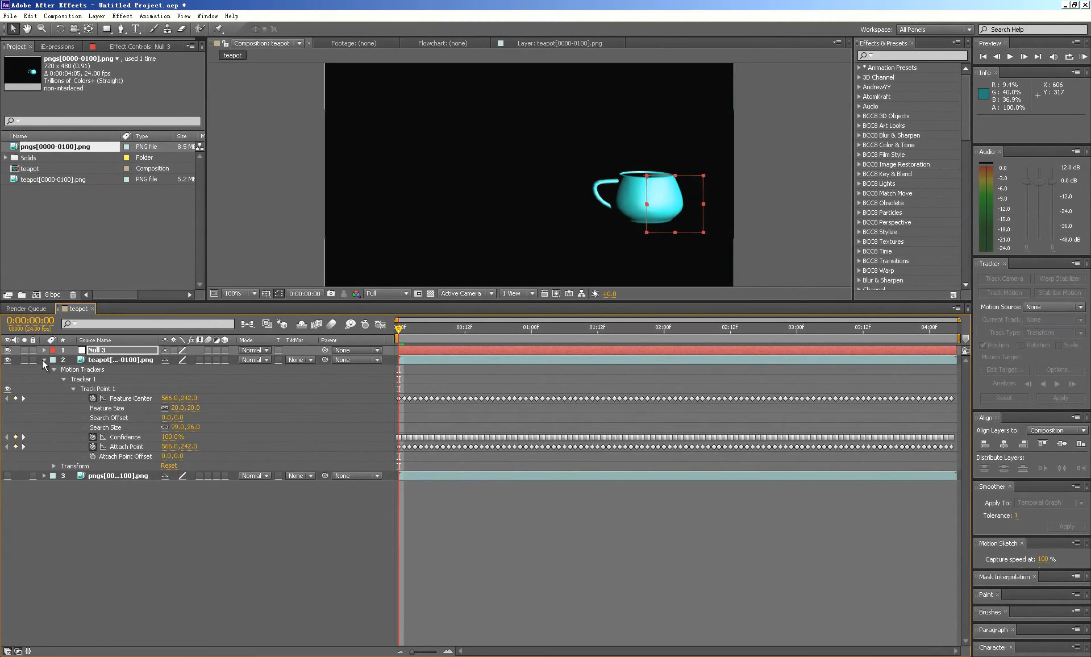
pyautogui.click(44, 360)
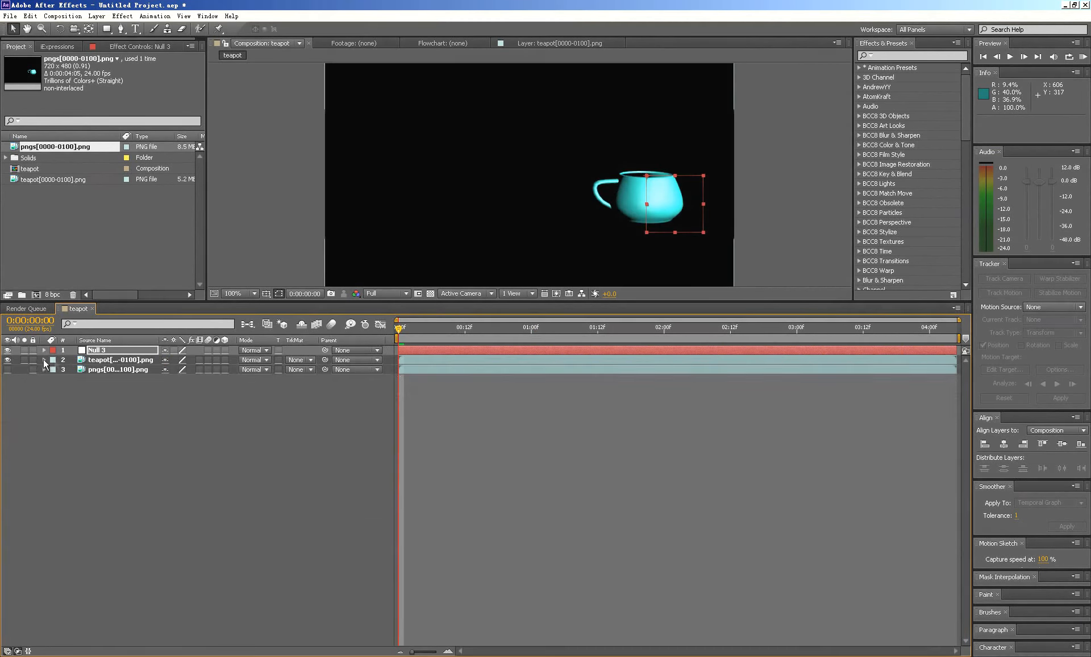
# - Create a black solid layer at composition size above the null
pyautogui.click(123, 17)
pyautogui.moveTo(109, 30)
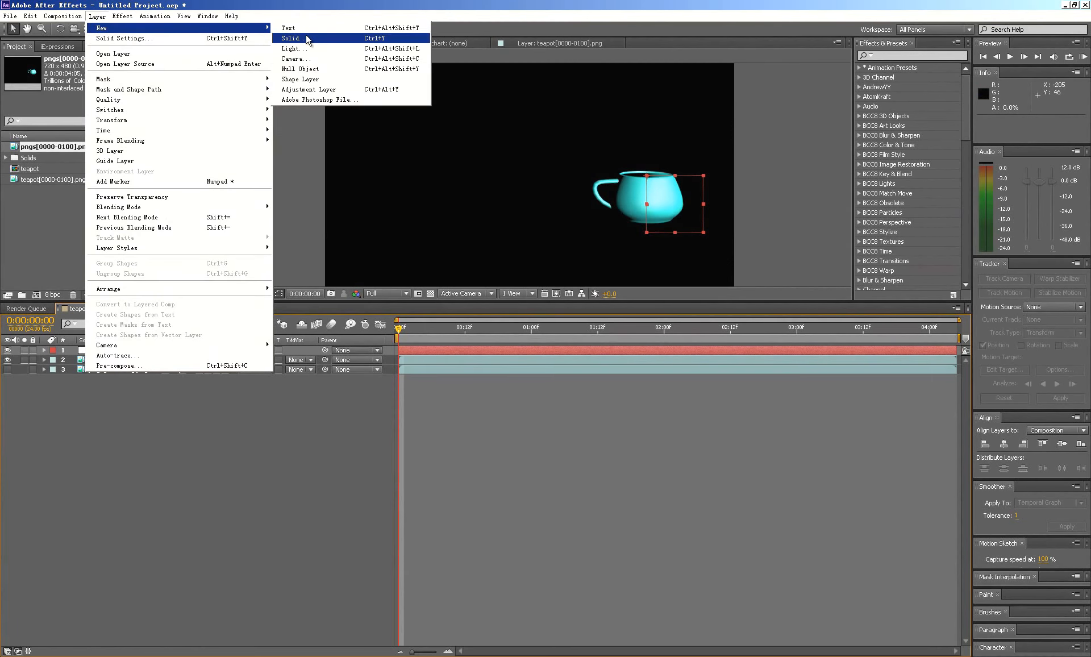
pyautogui.click(307, 39)
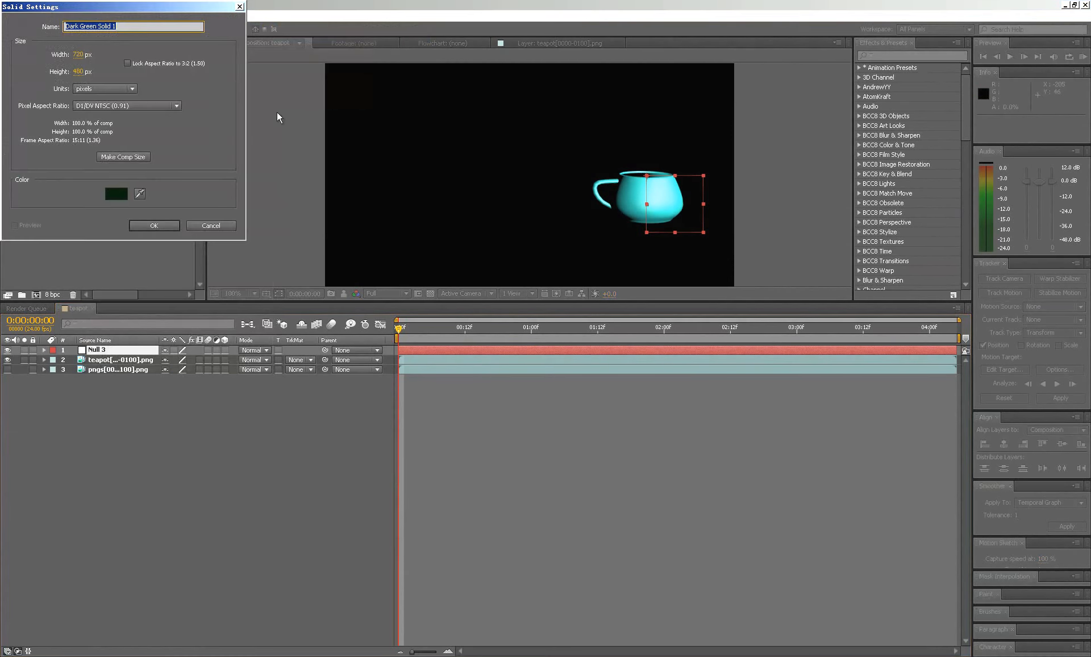
pyautogui.click(121, 159)
pyautogui.click(114, 196)
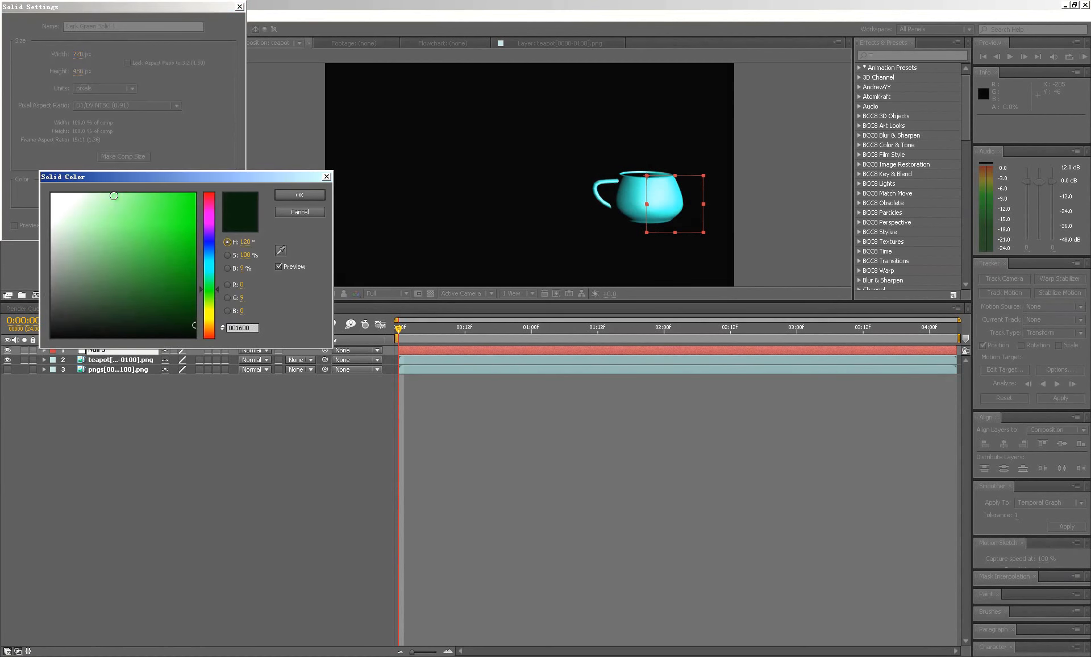
pyautogui.click(51, 337)
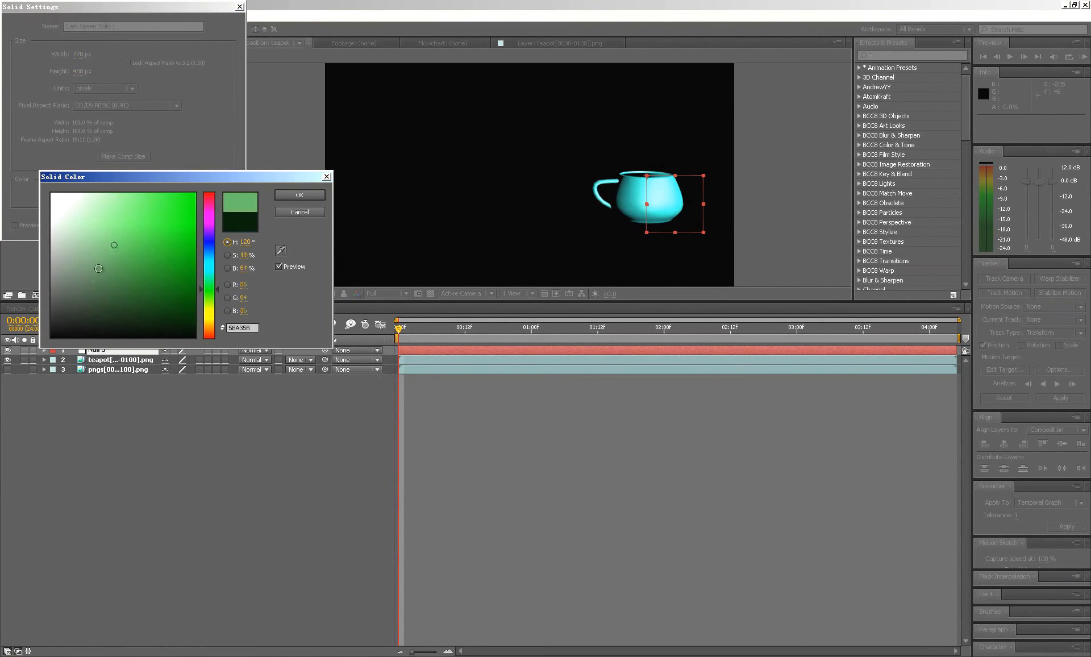
pyautogui.click(295, 195)
pyautogui.click(162, 225)
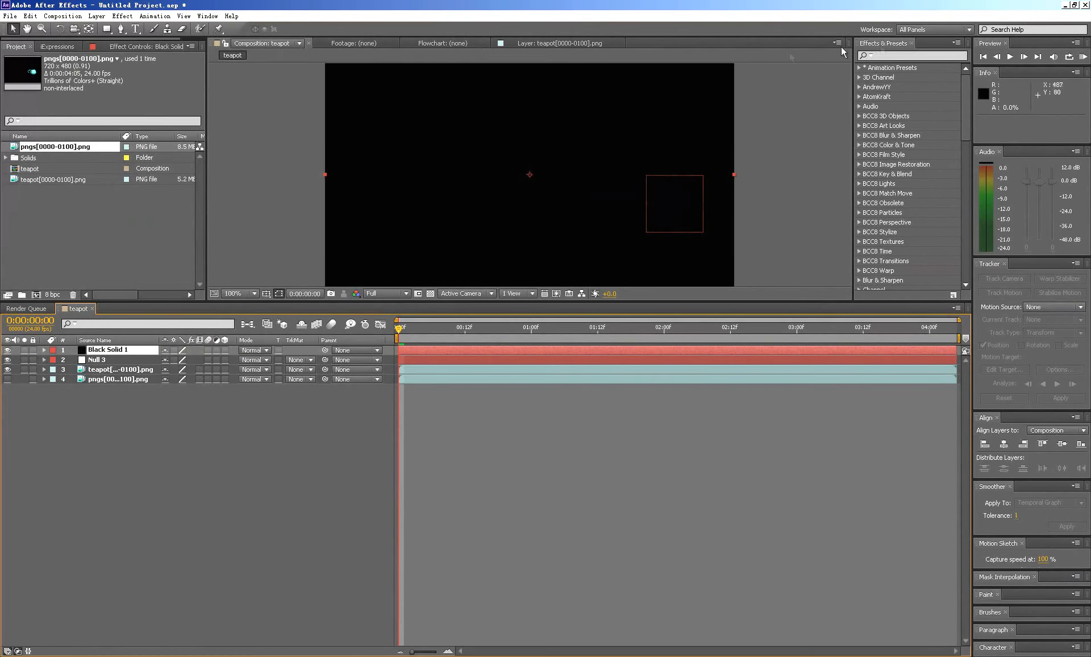
# - Find the Foam effect and apply it to the black solid layer
pyautogui.click(895, 55)
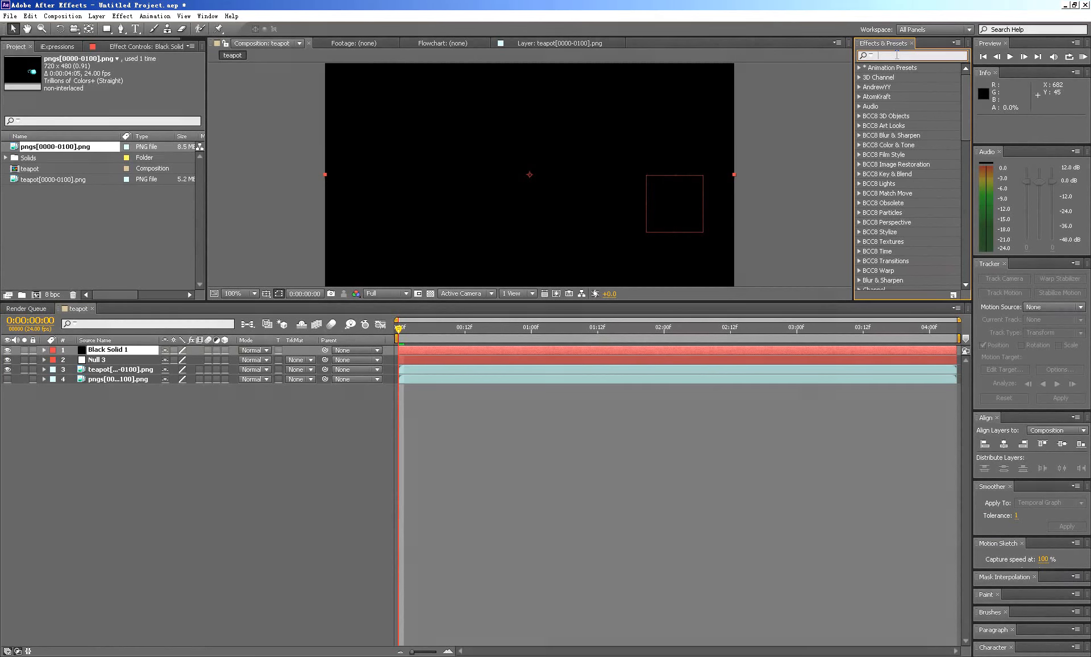
pyautogui.write('foam')
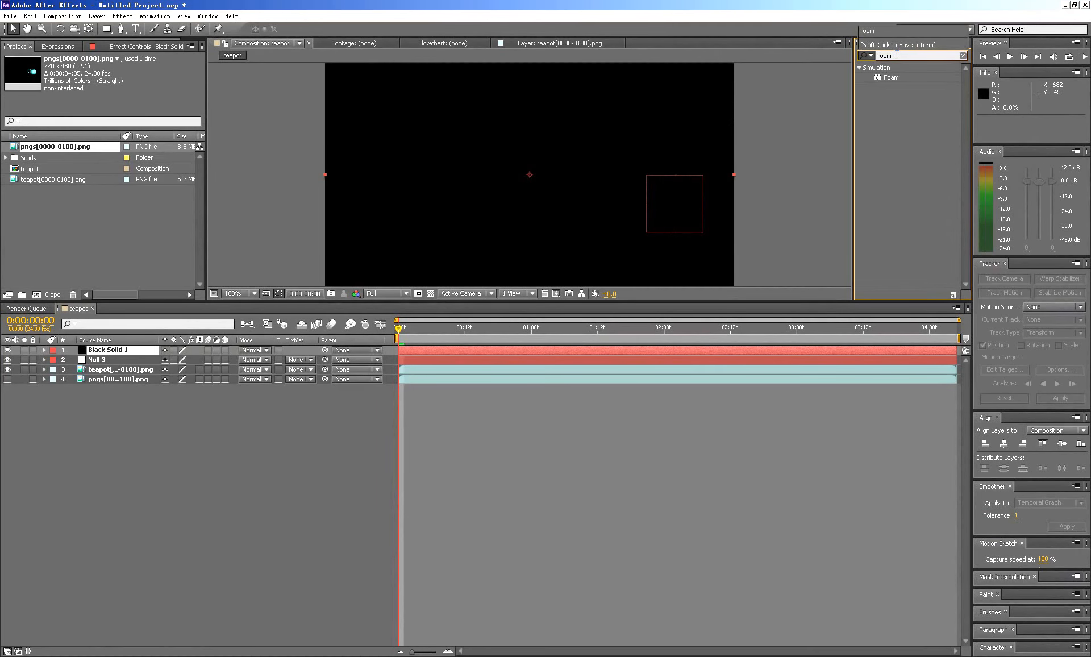
pyautogui.moveTo(891, 76); pyautogui.dragTo(114, 350)
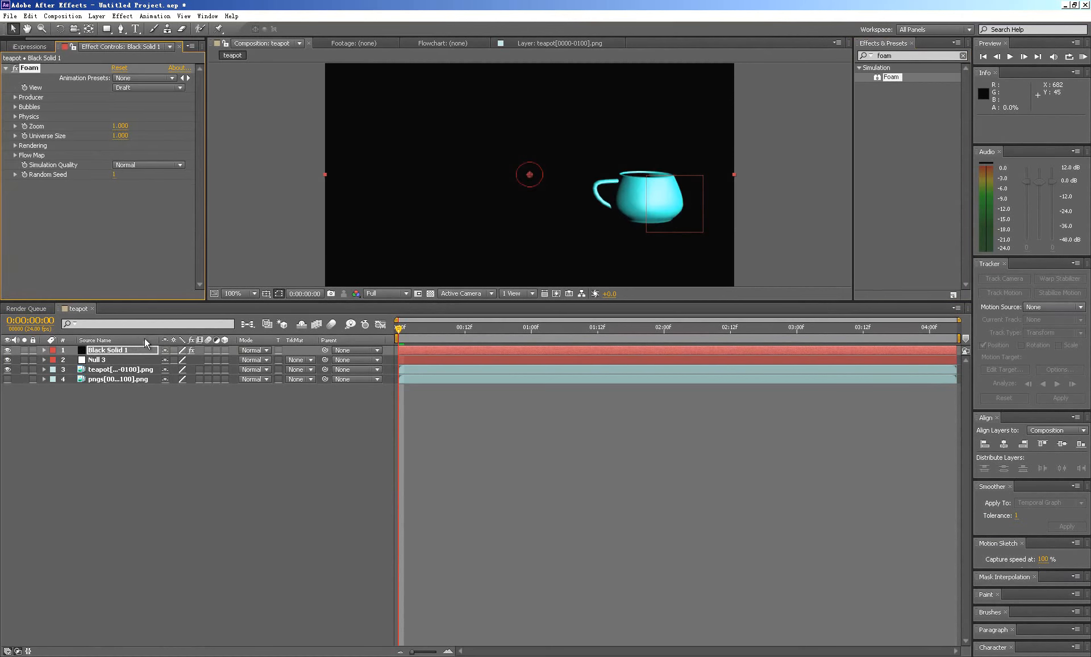
# - Rename the black solid layer as 2d
pyautogui.rightClick(116, 352)
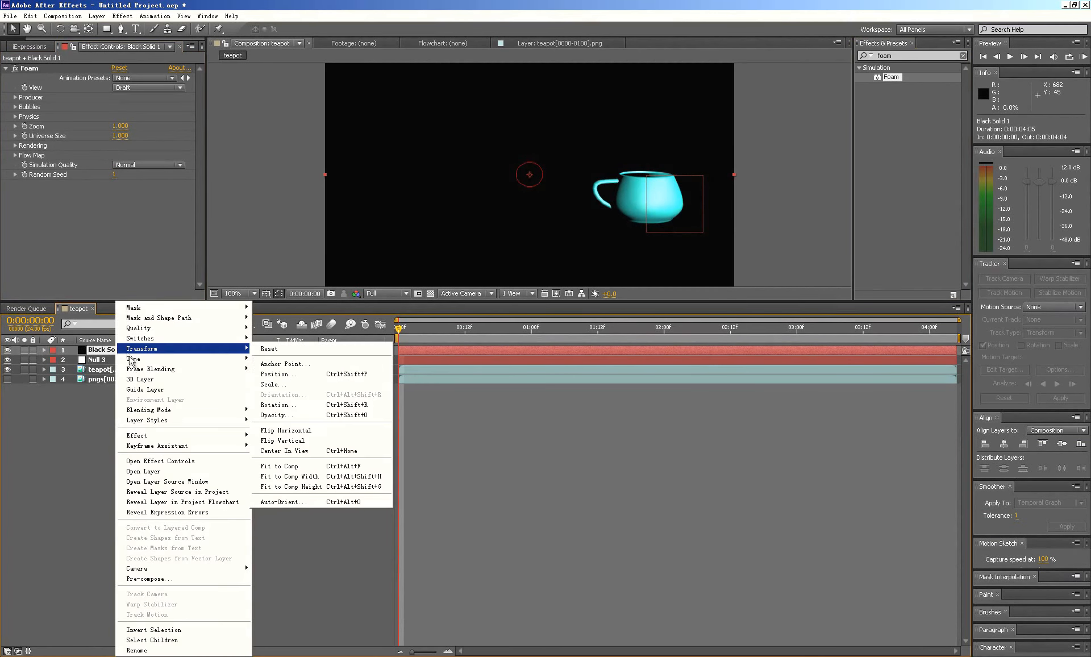
pyautogui.click(134, 650)
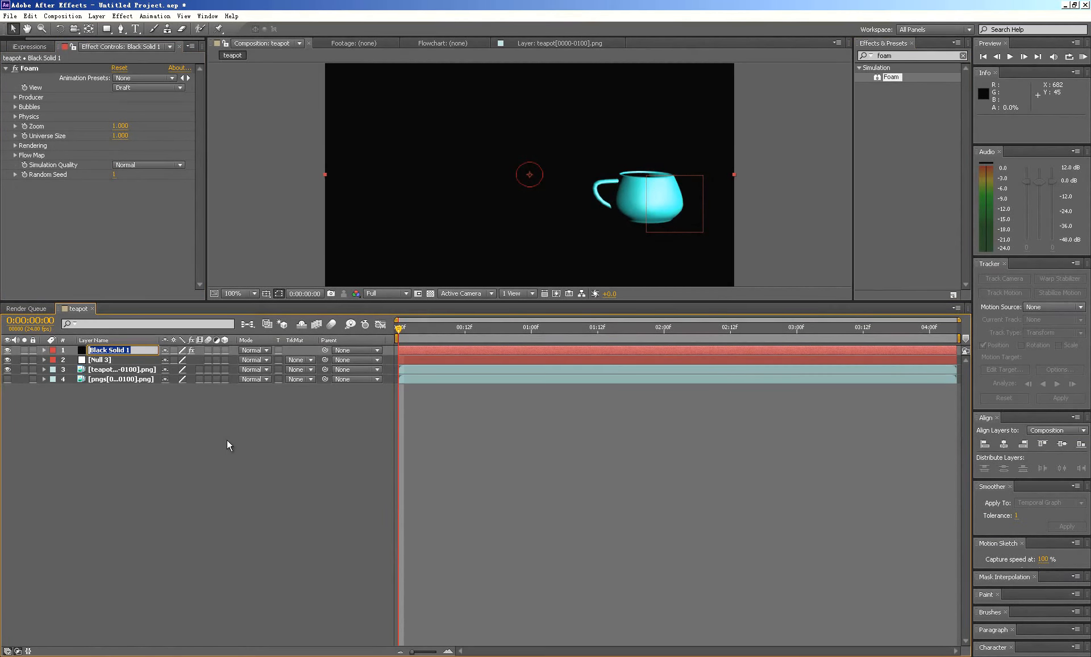
pyautogui.write('2d')
pyautogui.press('Return')
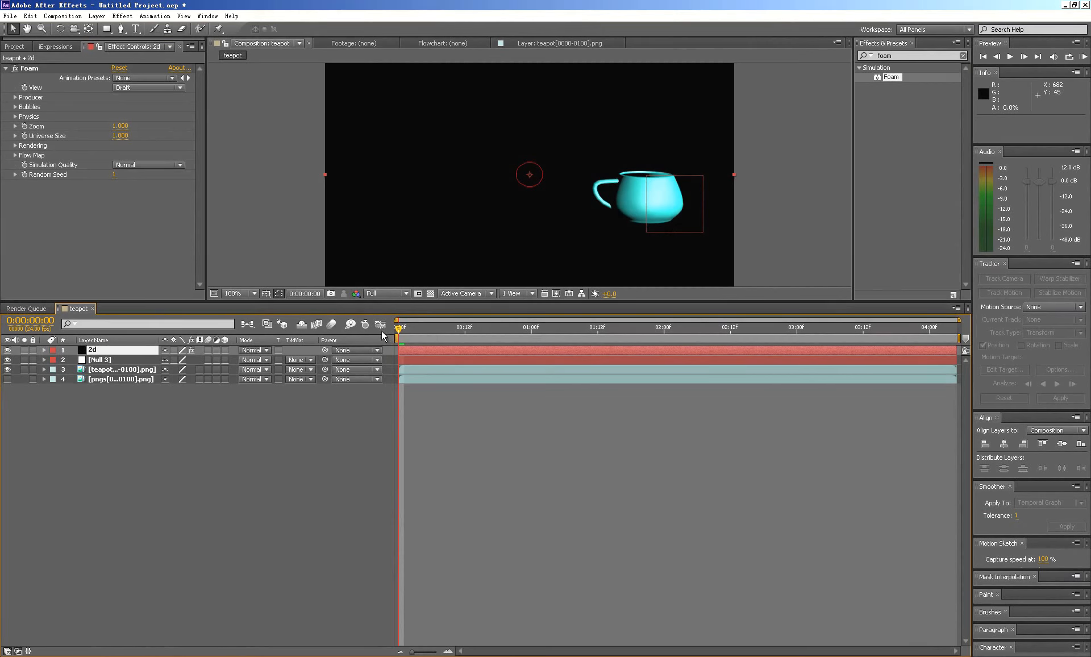
# - Preview the Foam bubbles in the composition from the first frame
pyautogui.press('h')
pyautogui.press('space')
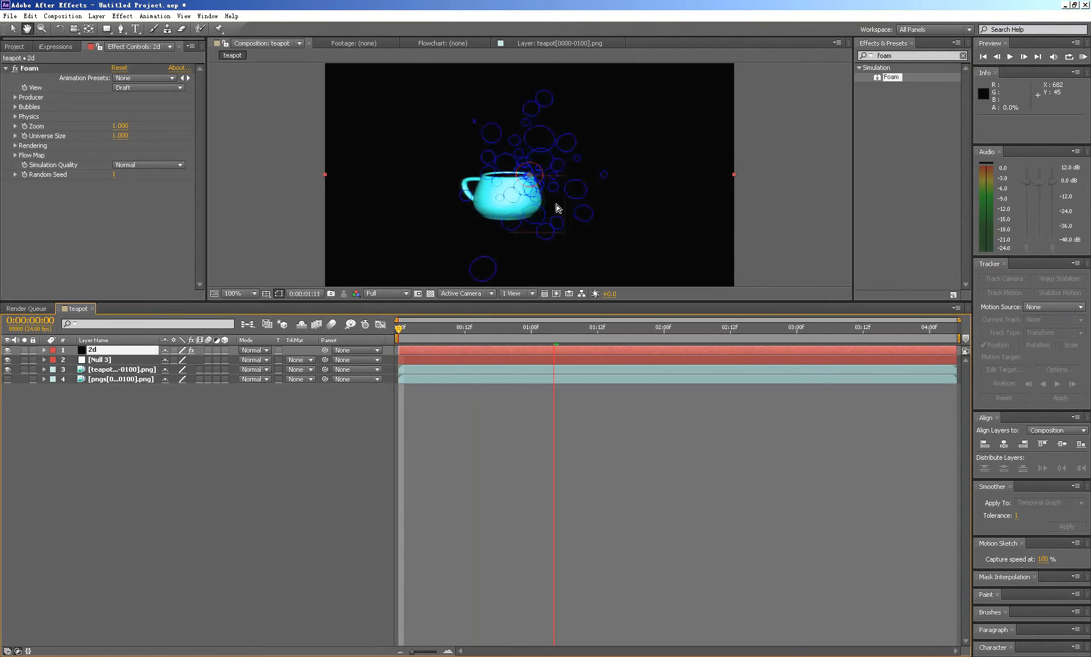
pyautogui.press('v')
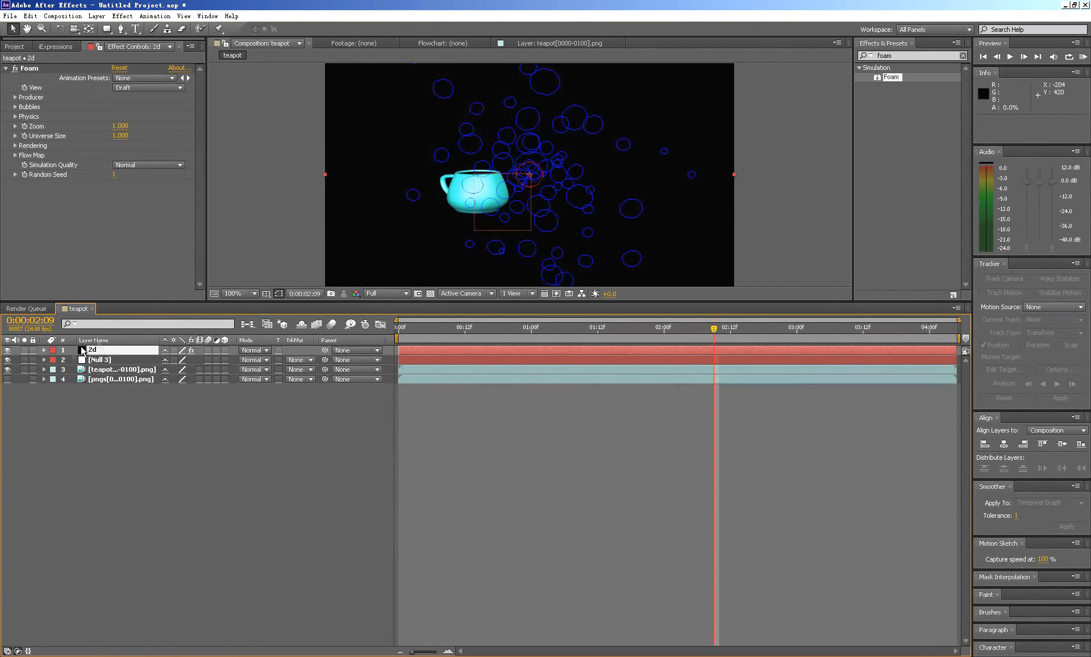
# - Expand the null and 2d layer properties, and scale the 2d layer beyond the composition frame to about 140.6 by 156.7%
pyautogui.click(44, 360)
pyautogui.click(44, 350)
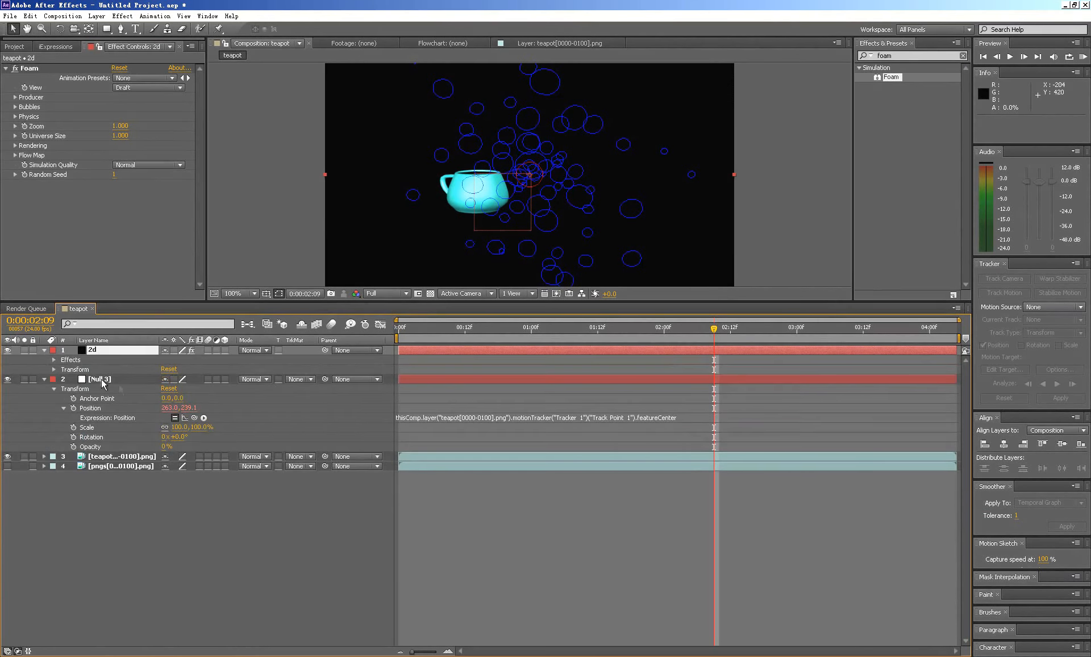
pyautogui.click(51, 369)
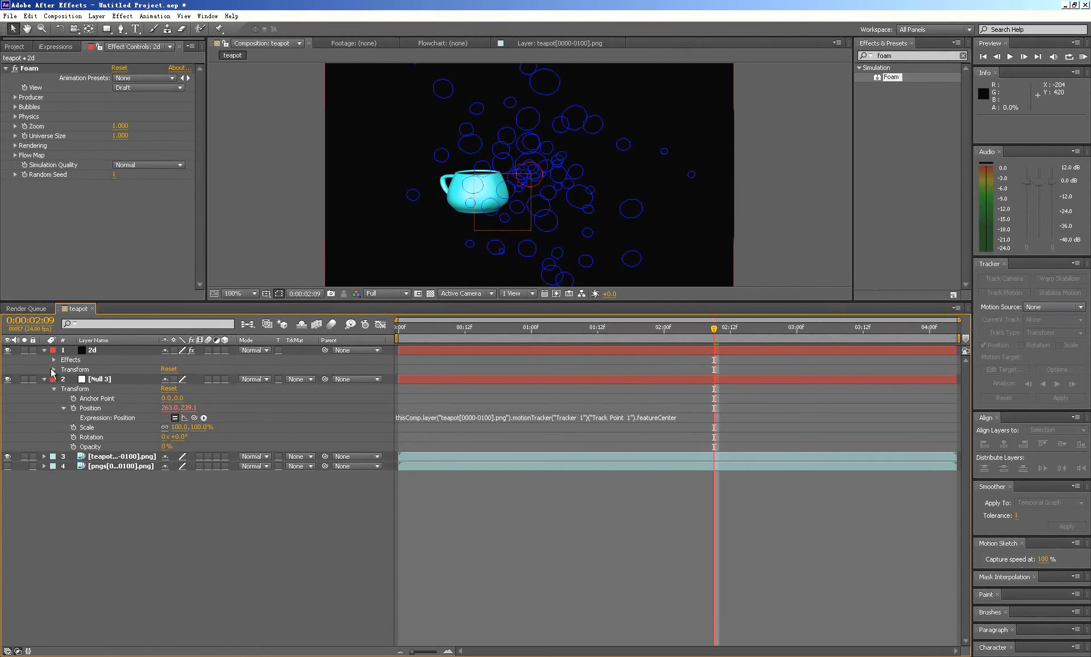
pyautogui.scroll(-2, 554, 208)
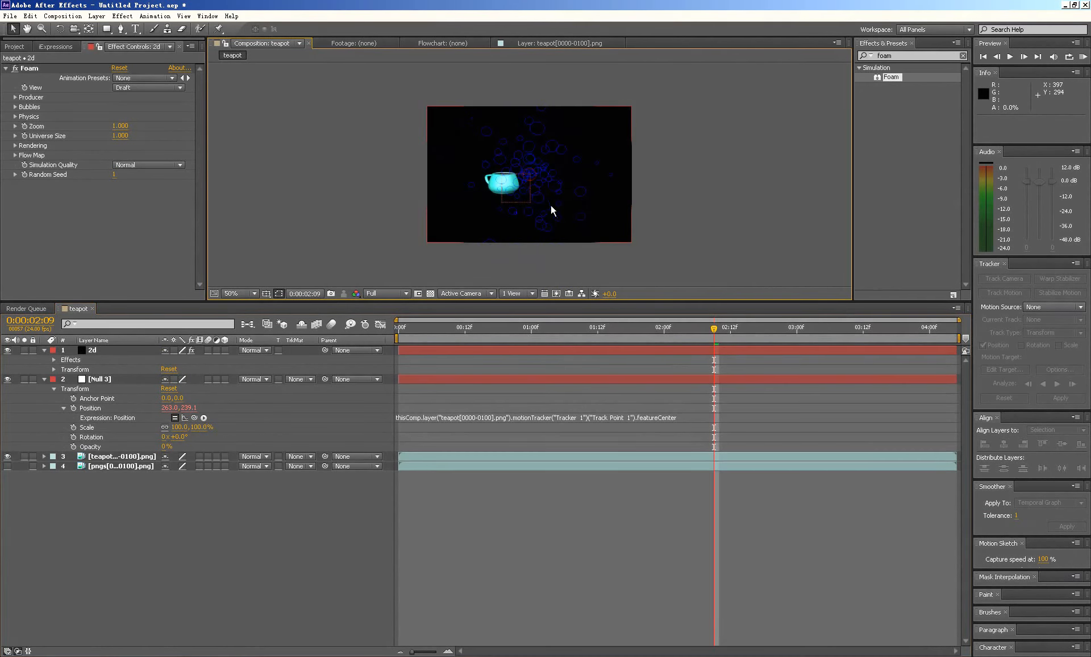
pyautogui.click(104, 353)
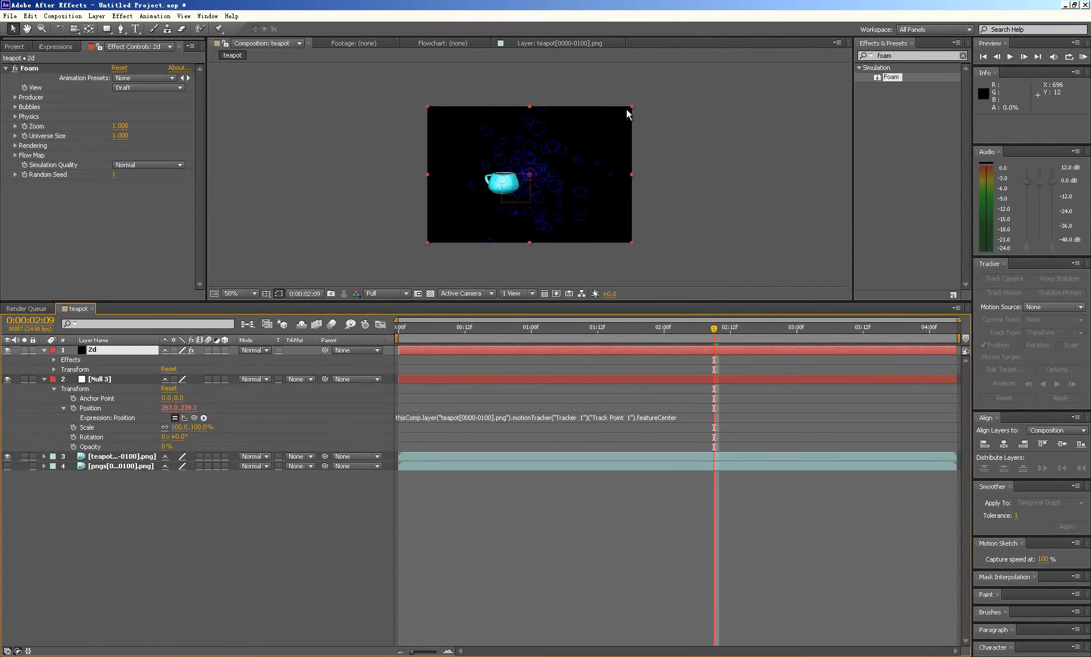
pyautogui.moveTo(630, 106); pyautogui.dragTo(671, 66)
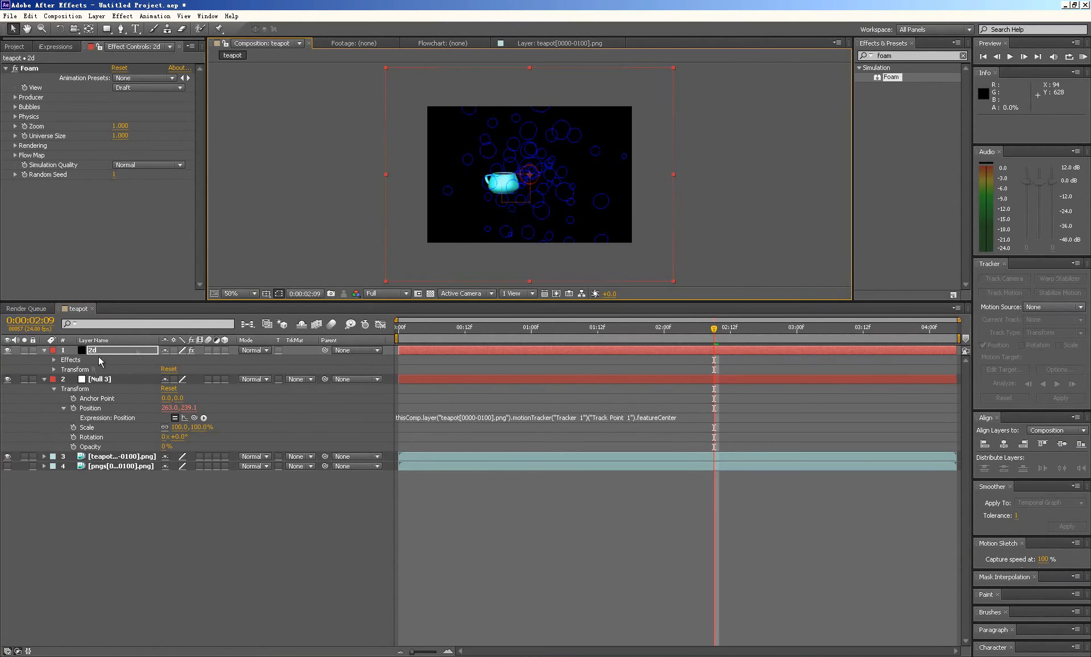
# - Link the 2d layer's Position with an expression to the null's Position
pyautogui.click(54, 369)
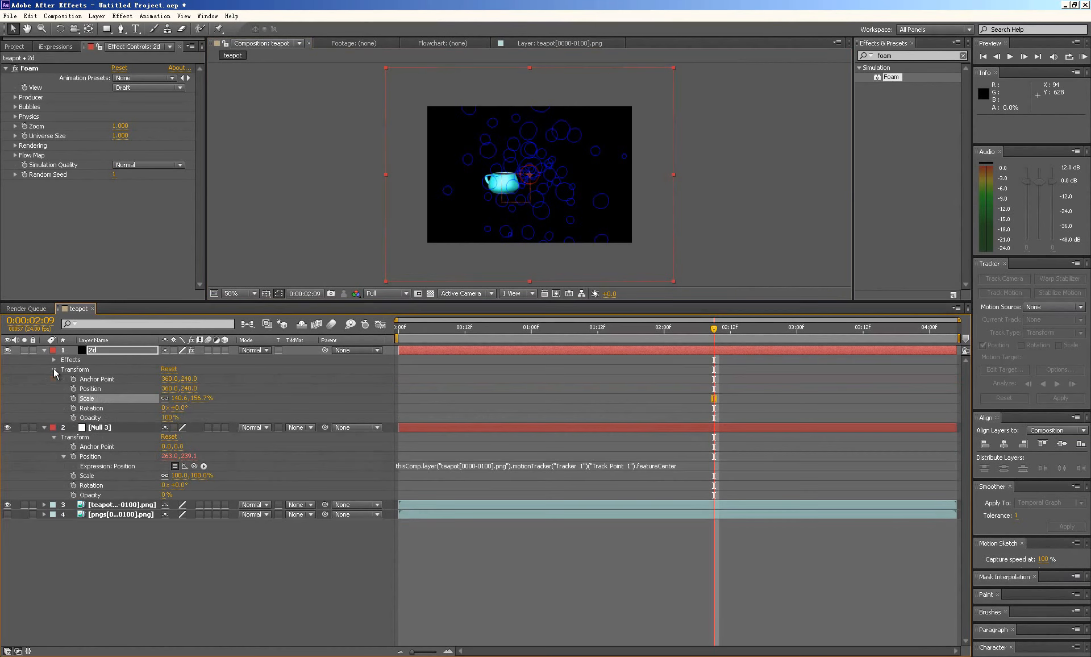
pyautogui.click(89, 390)
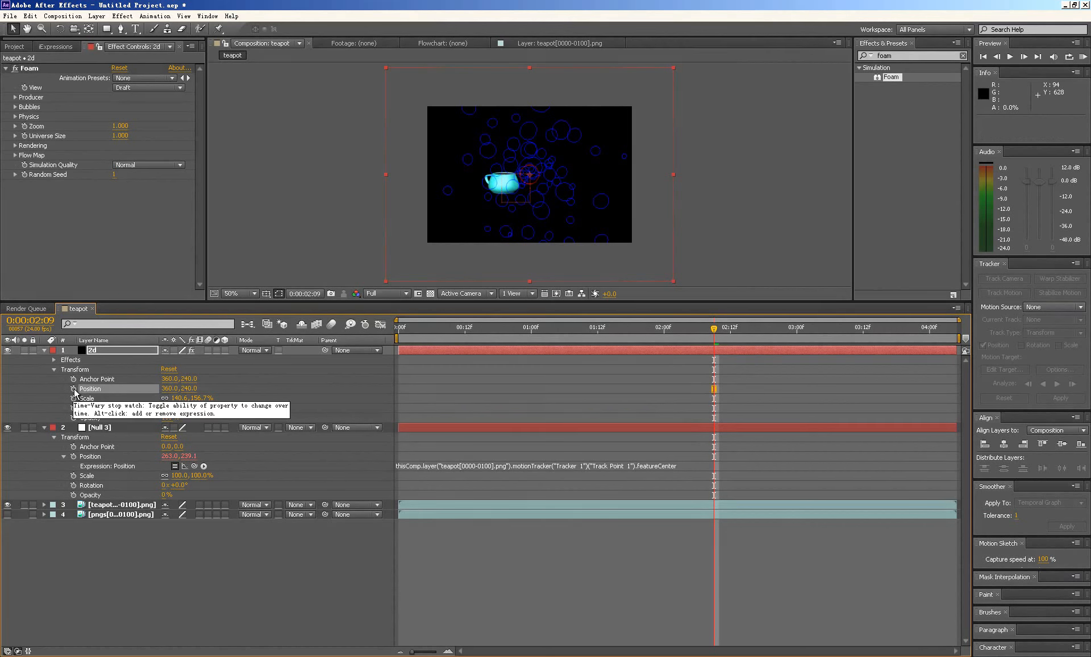
pyautogui.keyDown('alt'); pyautogui.click(74, 389); pyautogui.keyUp('alt')
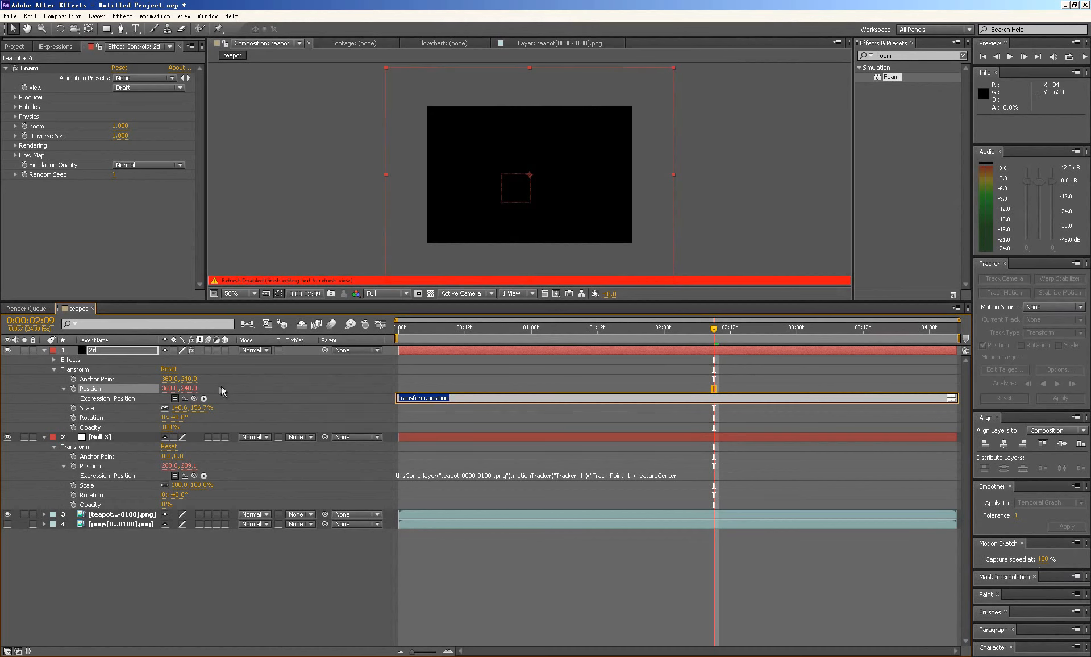
pyautogui.moveTo(194, 398); pyautogui.dragTo(98, 471)
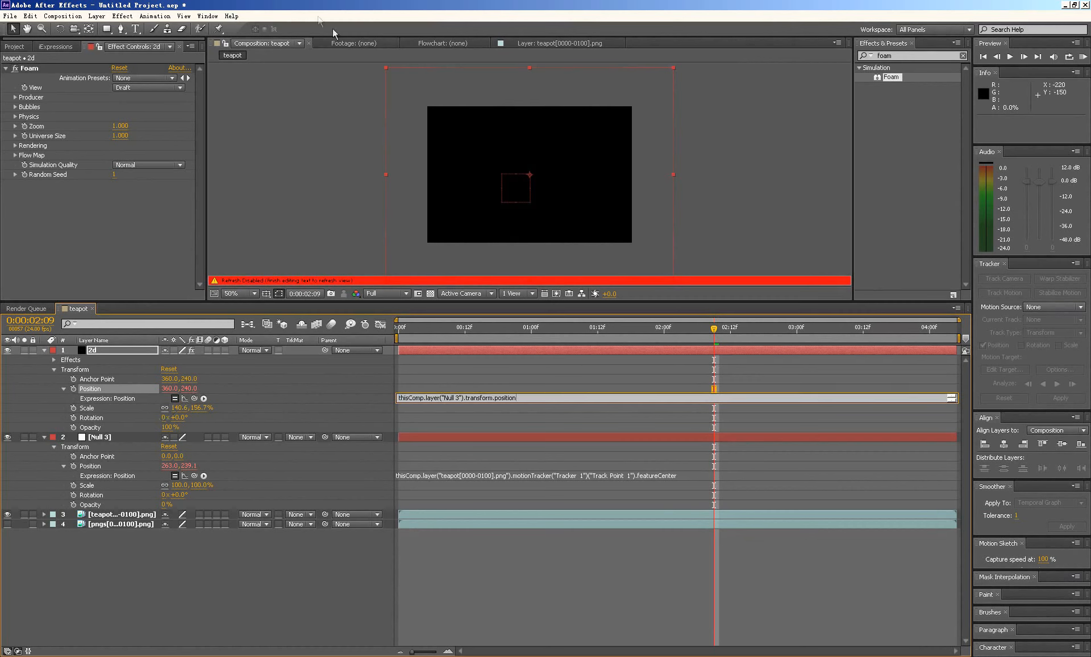
# - Preview the draft bubbles following the cup from the first frame, and collapse the 2d layer's properties
pyautogui.moveTo(471, 328); pyautogui.dragTo(338, 339)
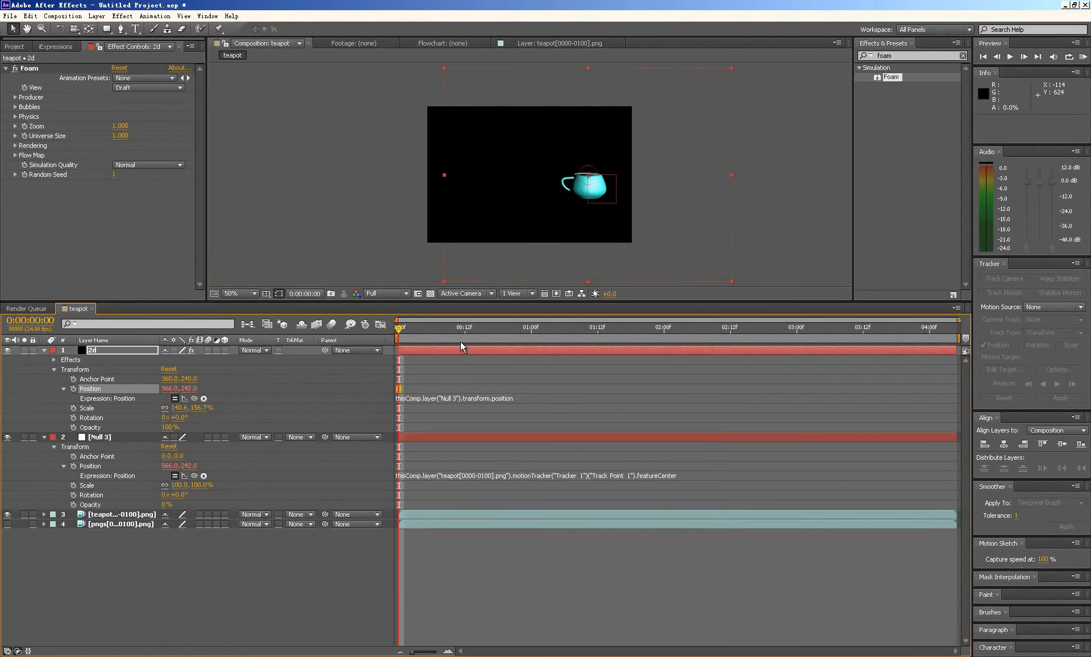
pyautogui.press('space')
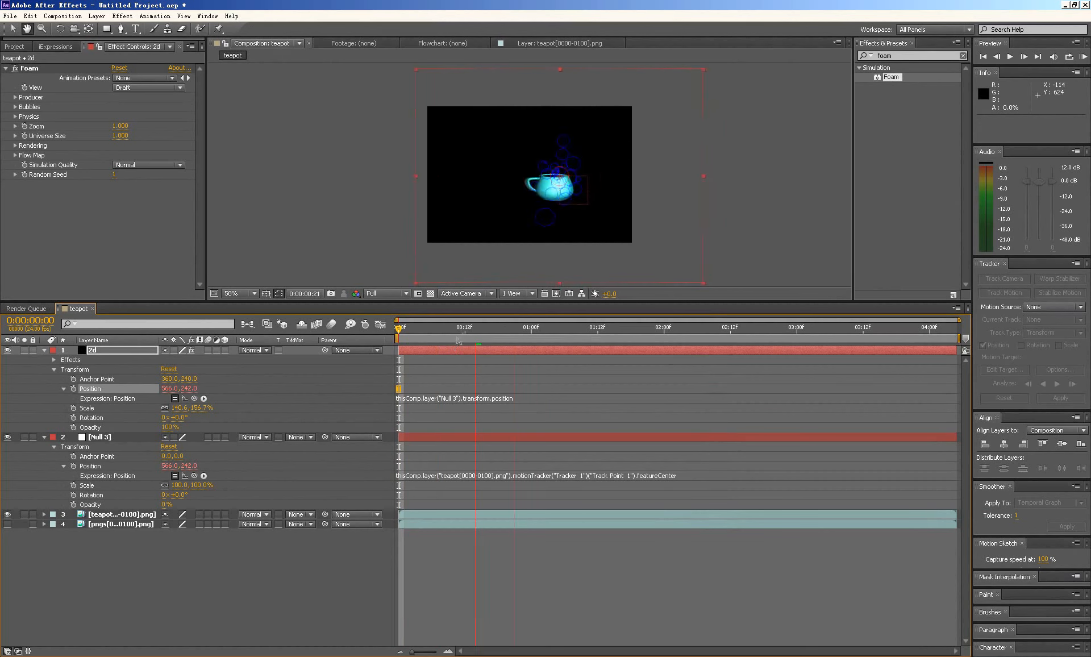
pyautogui.press('space')
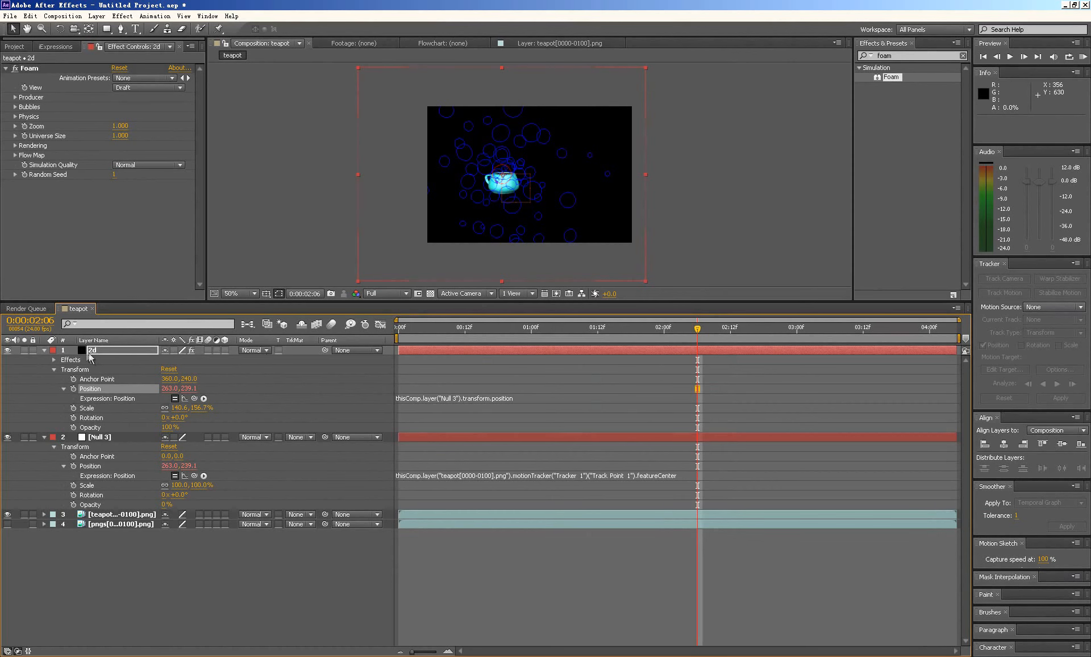
pyautogui.click(44, 350)
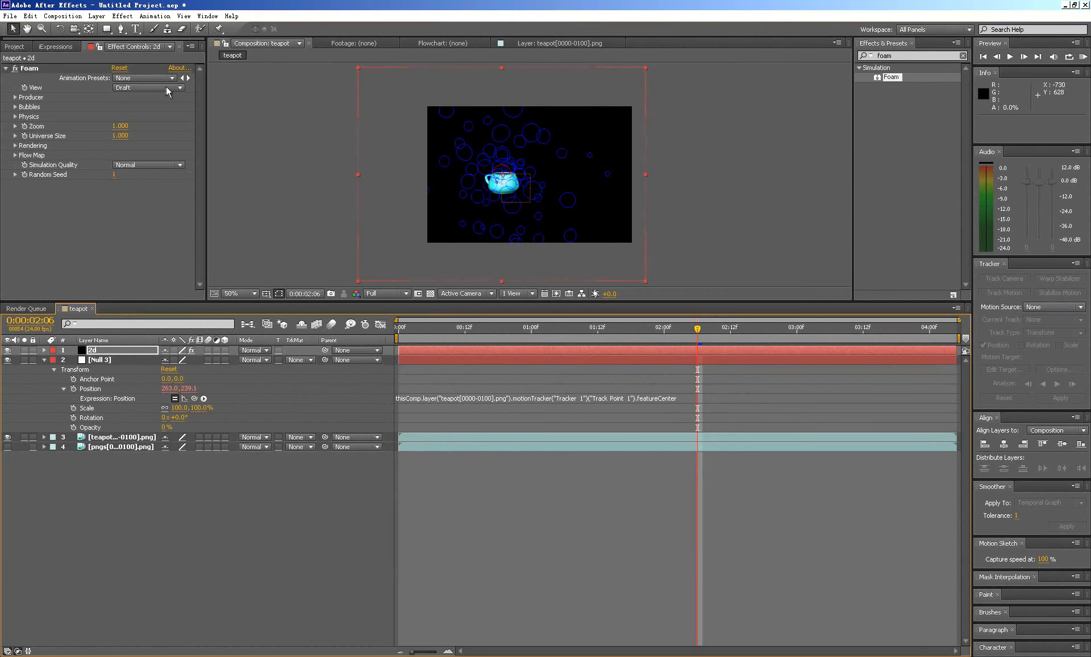
# - Set Foam's View to Rendered, preview the bubbles from the first frame, and return to the start
pyautogui.click(180, 88)
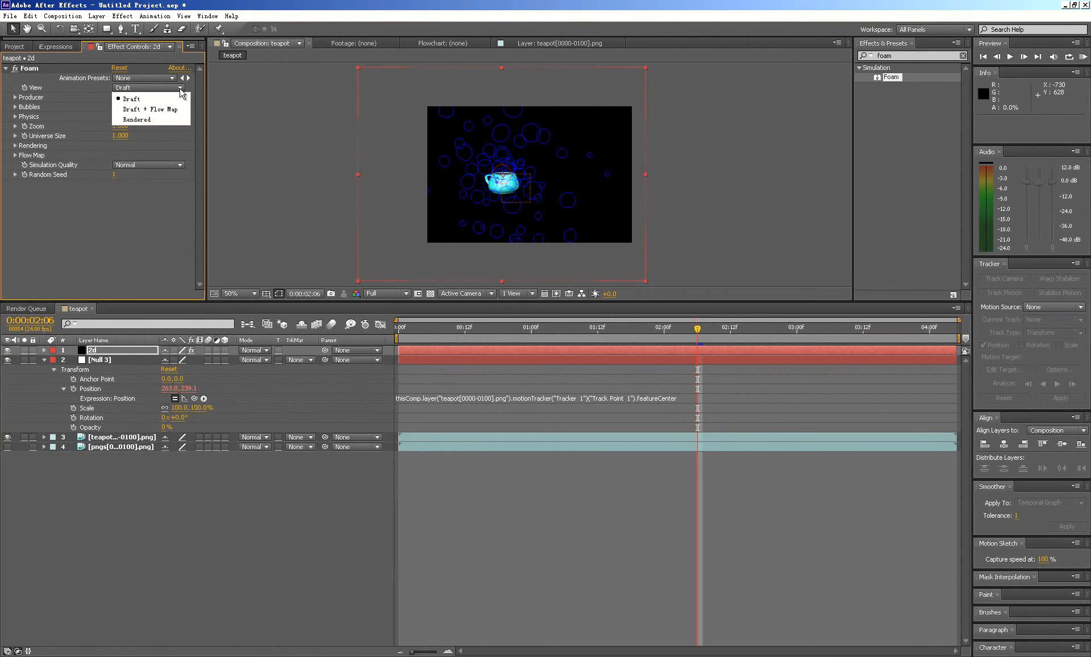
pyautogui.click(136, 119)
pyautogui.press('Home')
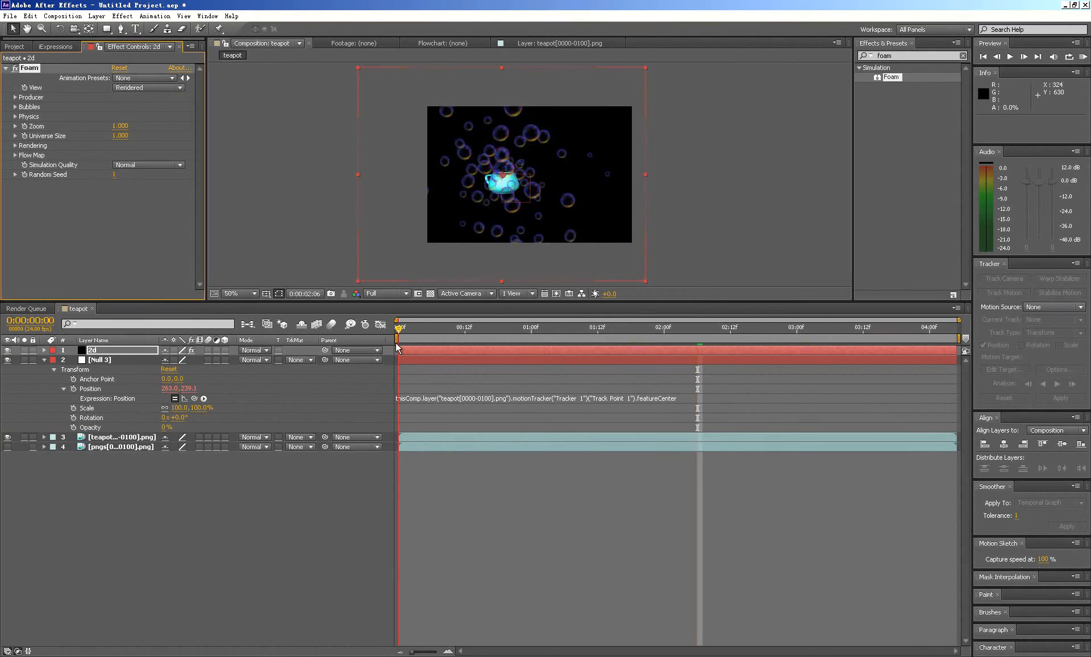
pyautogui.press('space')
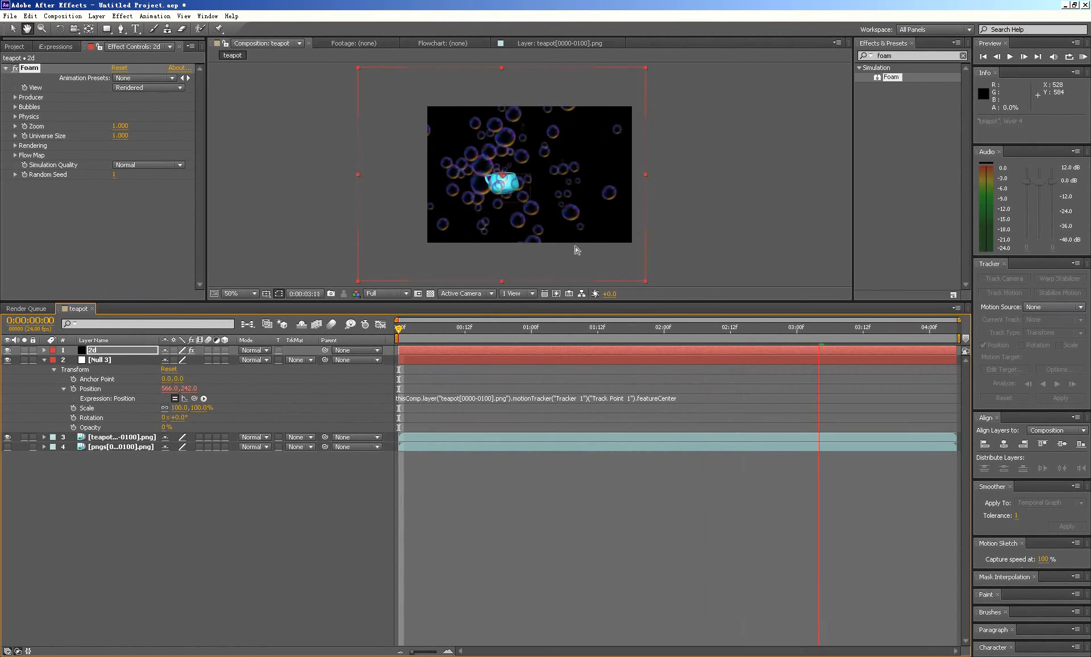
pyautogui.press('space')
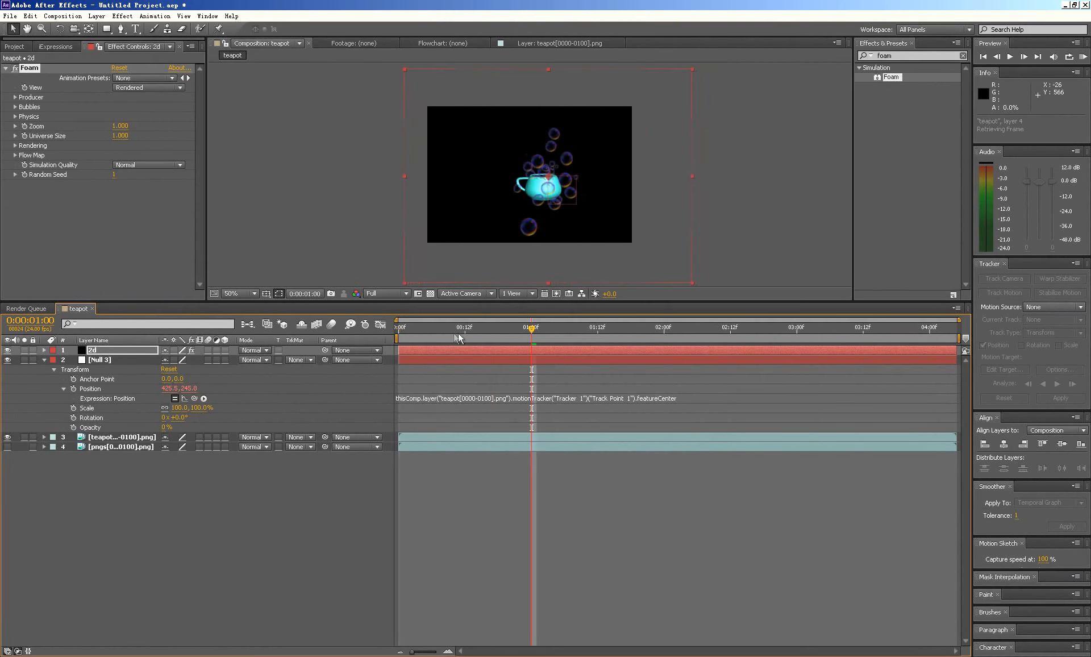
pyautogui.moveTo(454, 331); pyautogui.dragTo(397, 330)
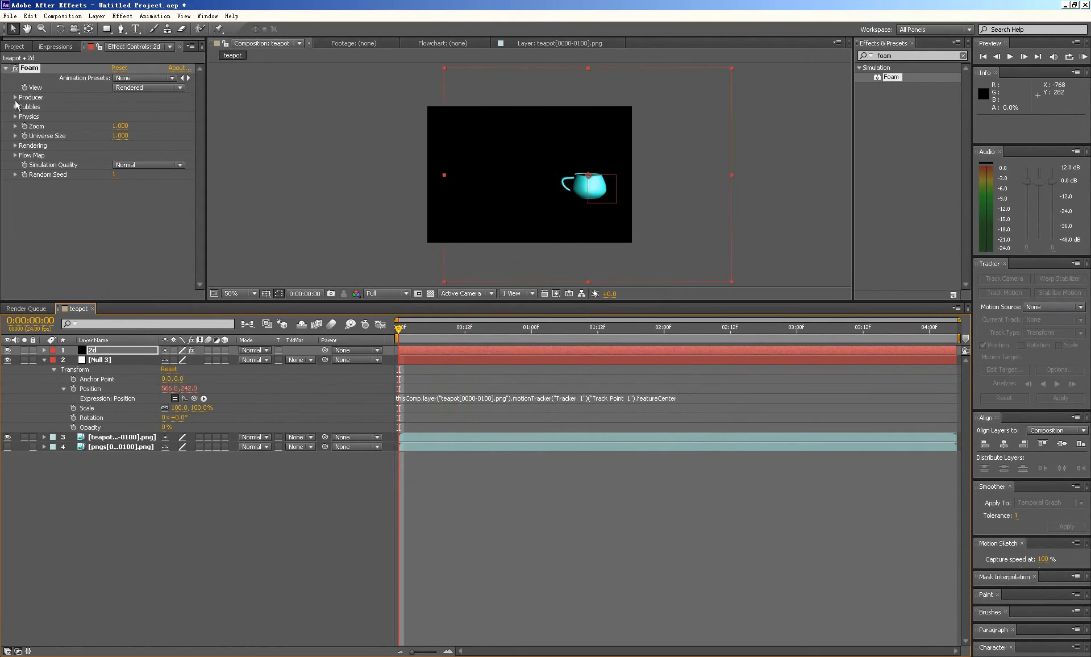
# - Set Foam's Producer X Size and Producer Y Size to 0.02, checking the bubbles at frame 15
pyautogui.click(15, 98)
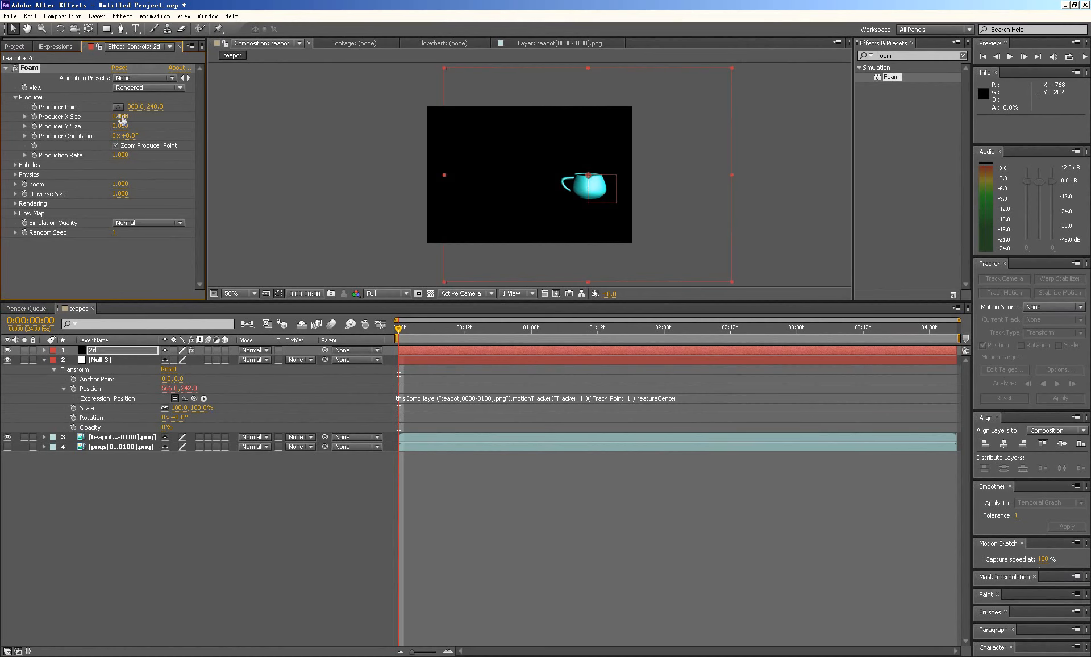
pyautogui.write('.02')
pyautogui.press('Return')
pyautogui.click(480, 329)
pyautogui.click(120, 126)
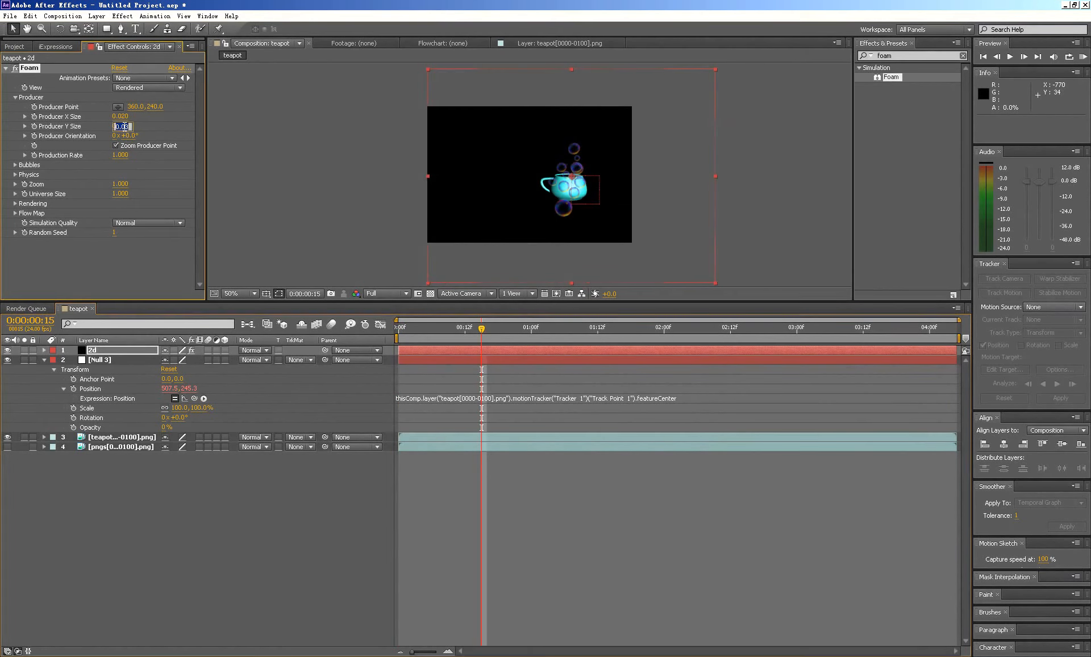
pyautogui.write('.0')
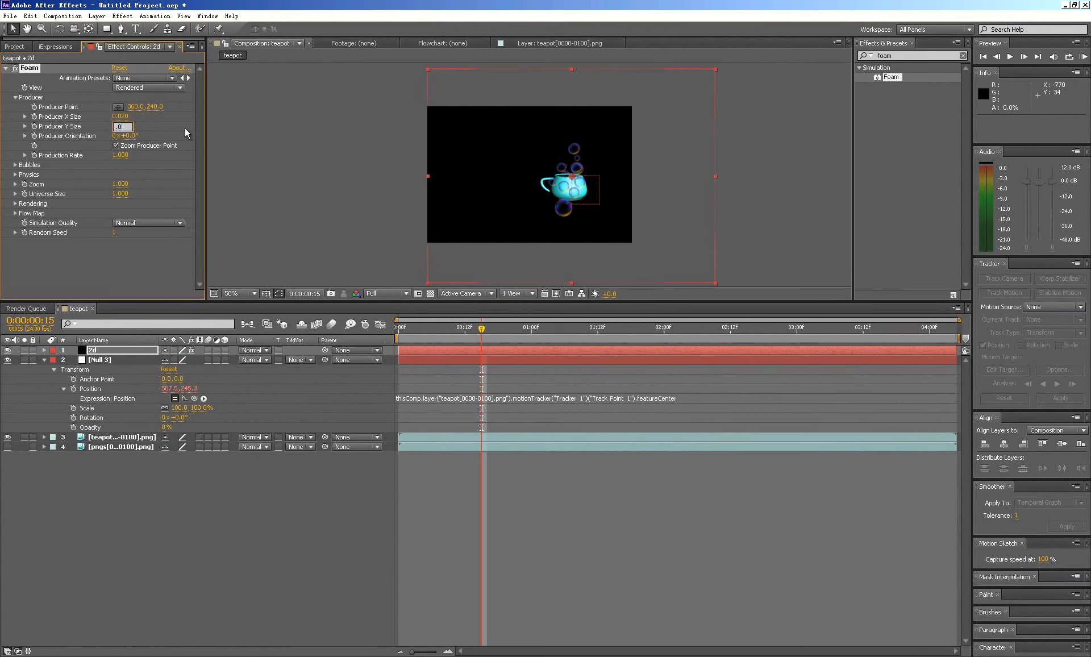
pyautogui.write('2')
pyautogui.press('Return')
pyautogui.click(16, 98)
# - Set the Foam bubbles' Size to 0.1, Lifespan to 150 and Strength to 5
pyautogui.click(15, 108)
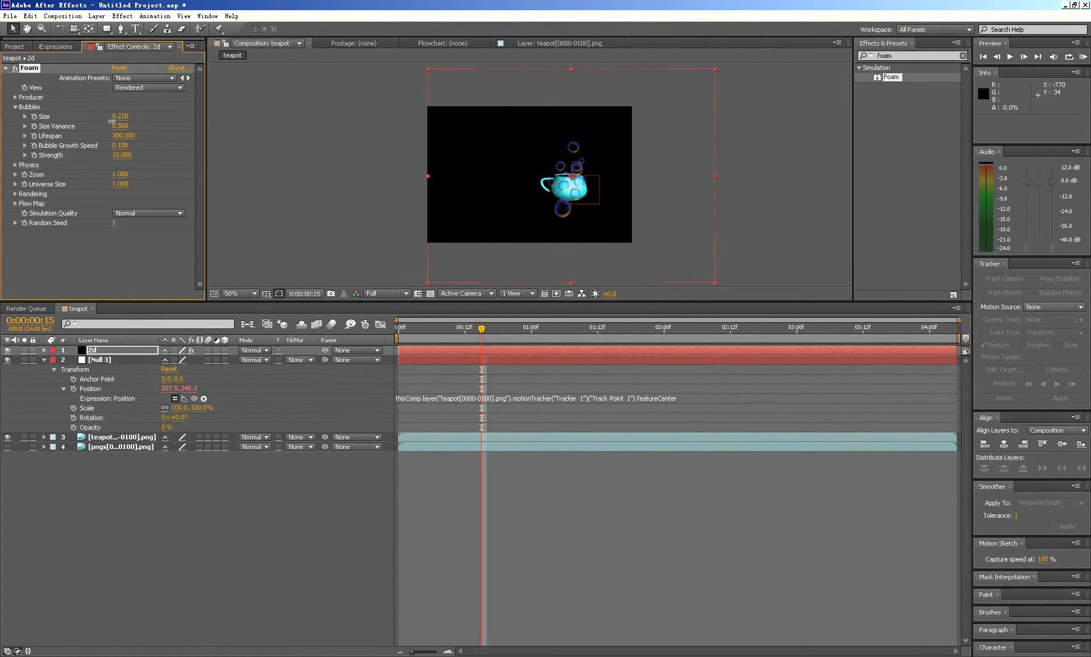
pyautogui.moveTo(107, 122); pyautogui.dragTo(106, 122)
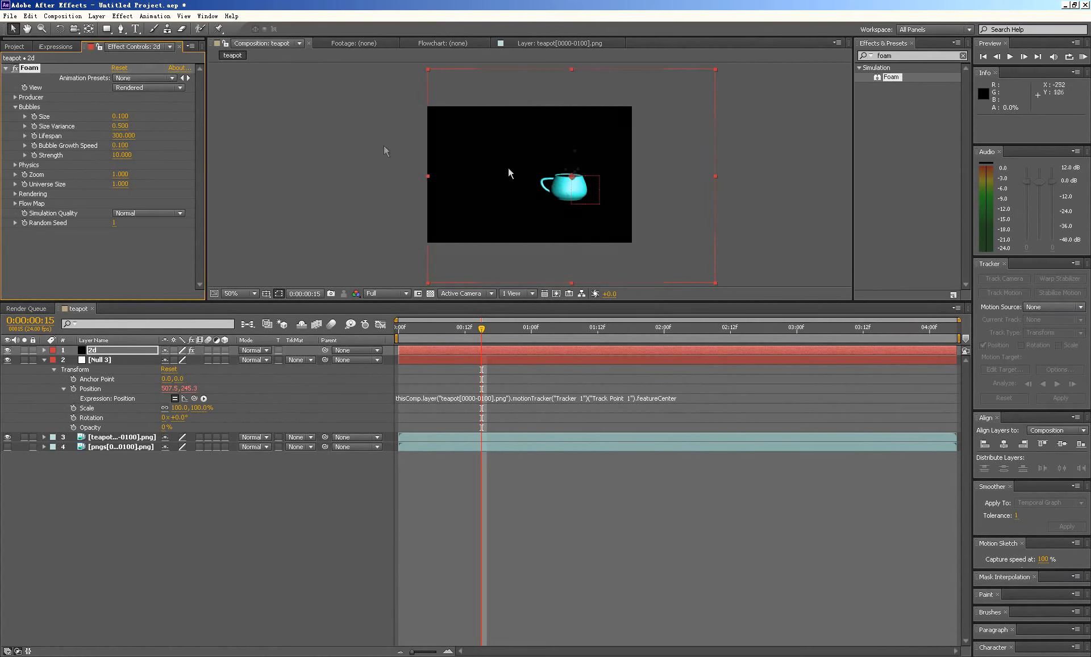
pyautogui.scroll(1, 568, 176)
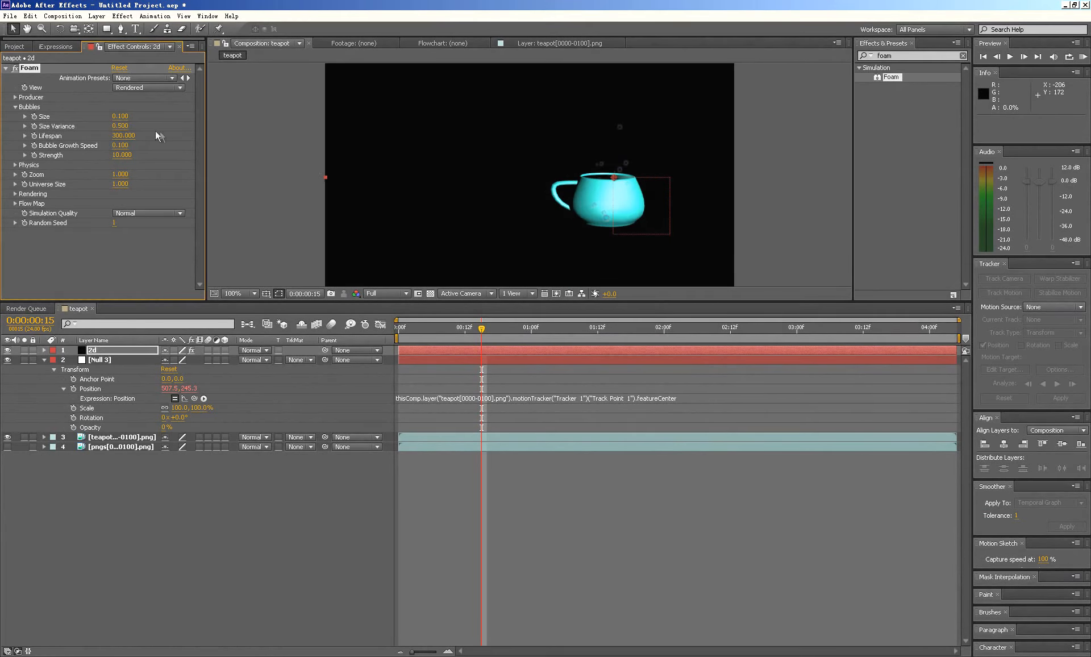
pyautogui.click(125, 135)
pyautogui.write('150')
pyautogui.press('Return')
pyautogui.click(121, 156)
pyautogui.write('5')
pyautogui.press('Return')
pyautogui.click(15, 108)
# - Set Foam's Initial Speed to 3 in its physics settings, and preview the bubbles from the first frame
pyautogui.click(15, 116)
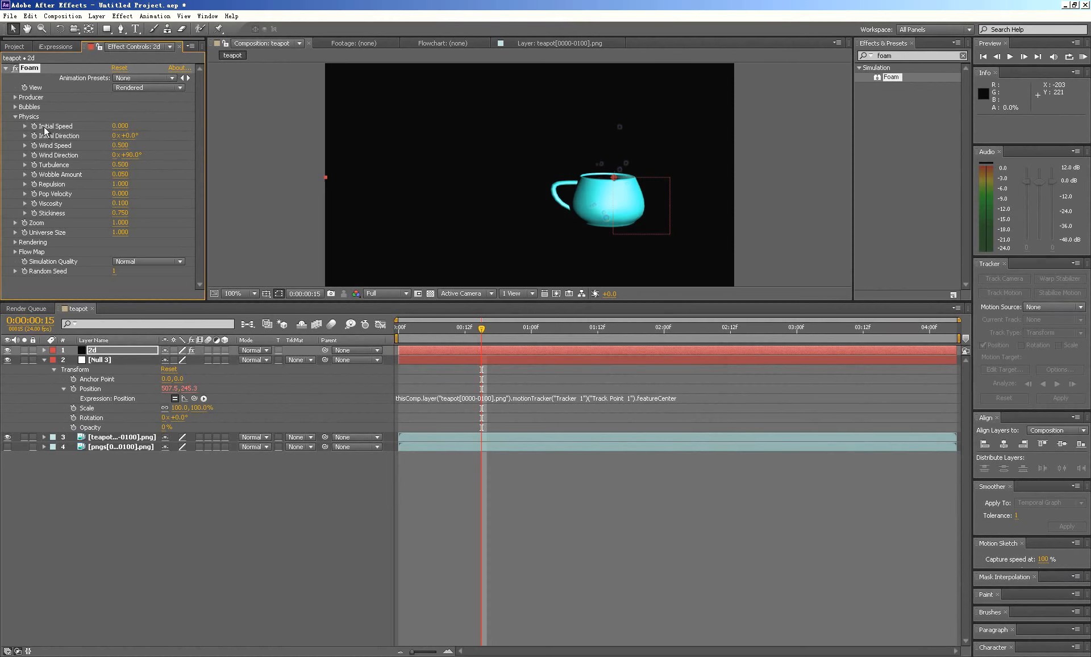
pyautogui.click(120, 126)
pyautogui.click(124, 126)
pyautogui.press('Return')
pyautogui.moveTo(448, 330); pyautogui.dragTo(355, 322)
pyautogui.press('space')
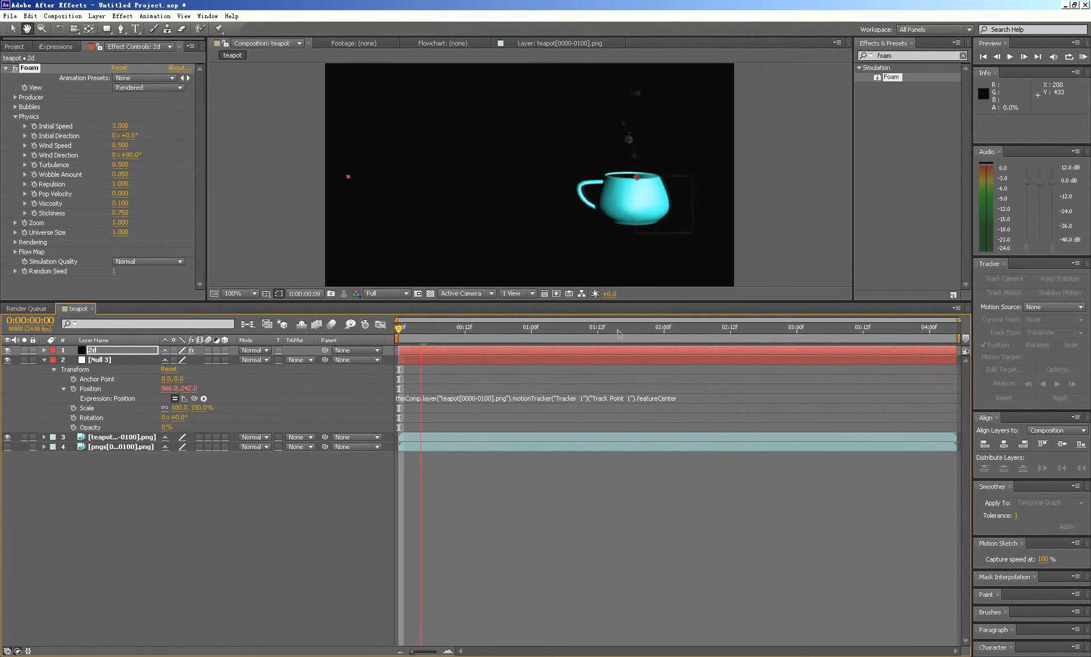
# - Set Foam's Viscosity to 0.2 in its physics settings and preview the bubbles from the first frame
pyautogui.press('space')
pyautogui.moveTo(434, 329); pyautogui.dragTo(367, 331)
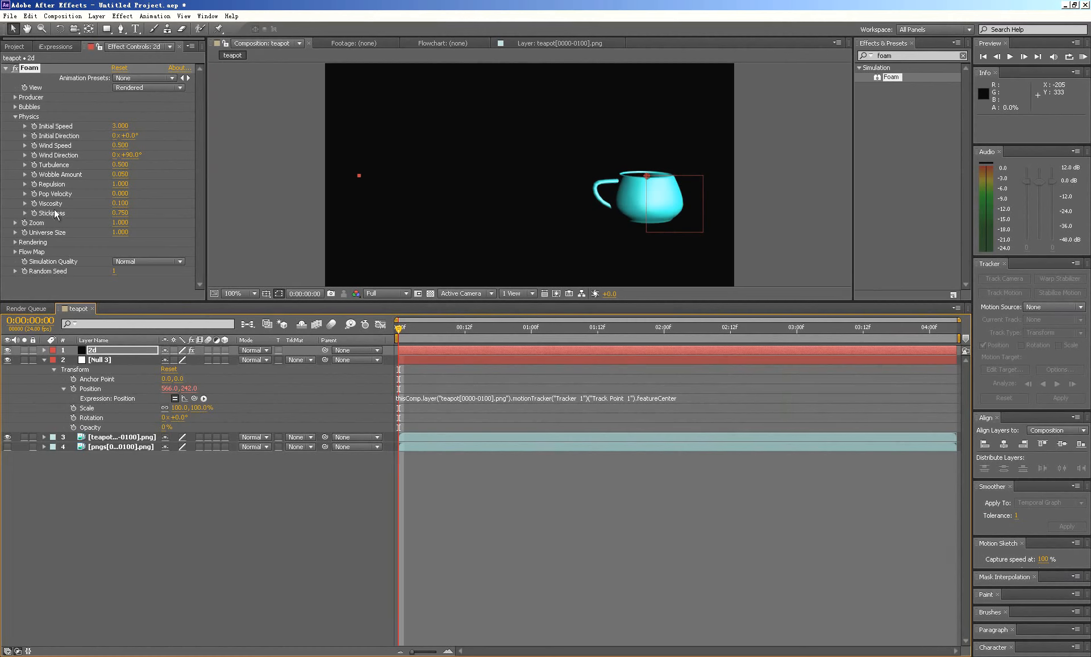
pyautogui.click(120, 204)
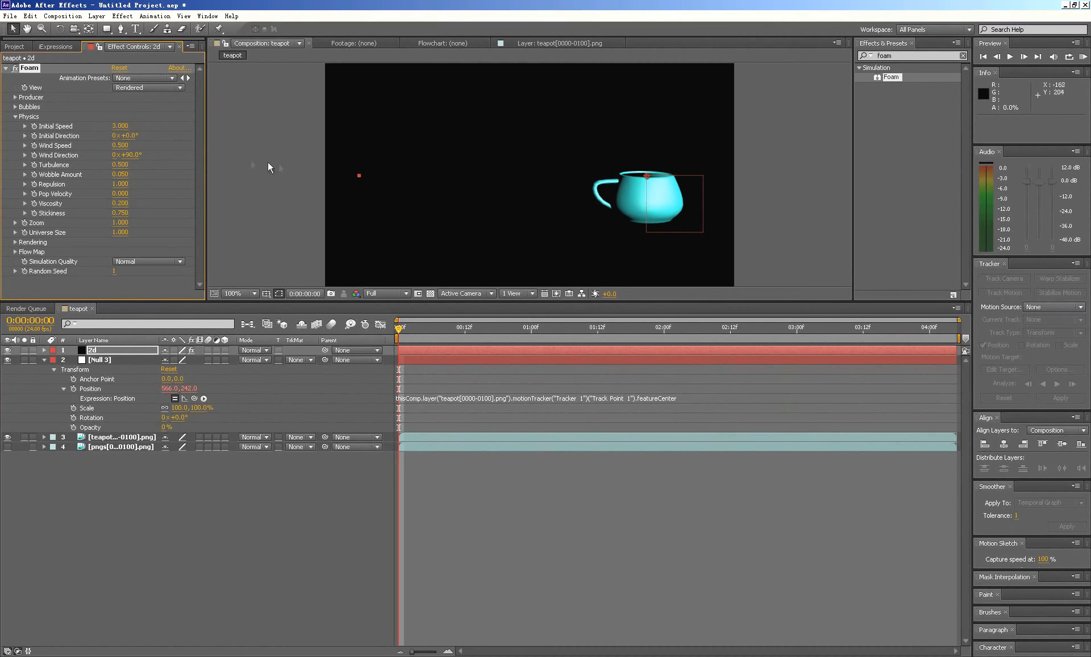
pyautogui.press('space')
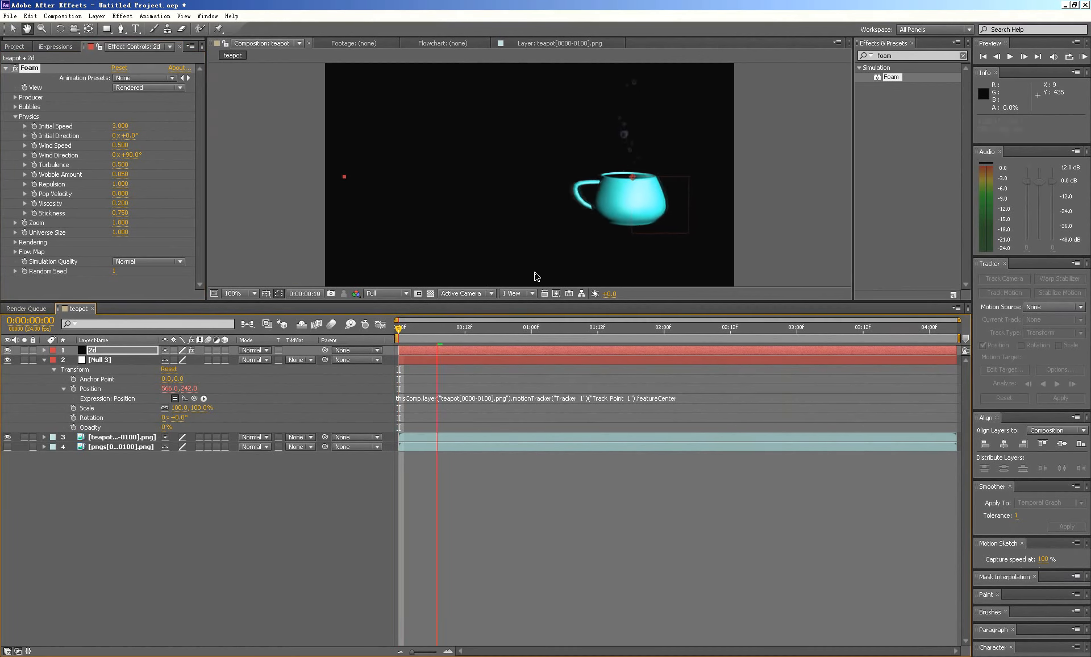
pyautogui.press('space')
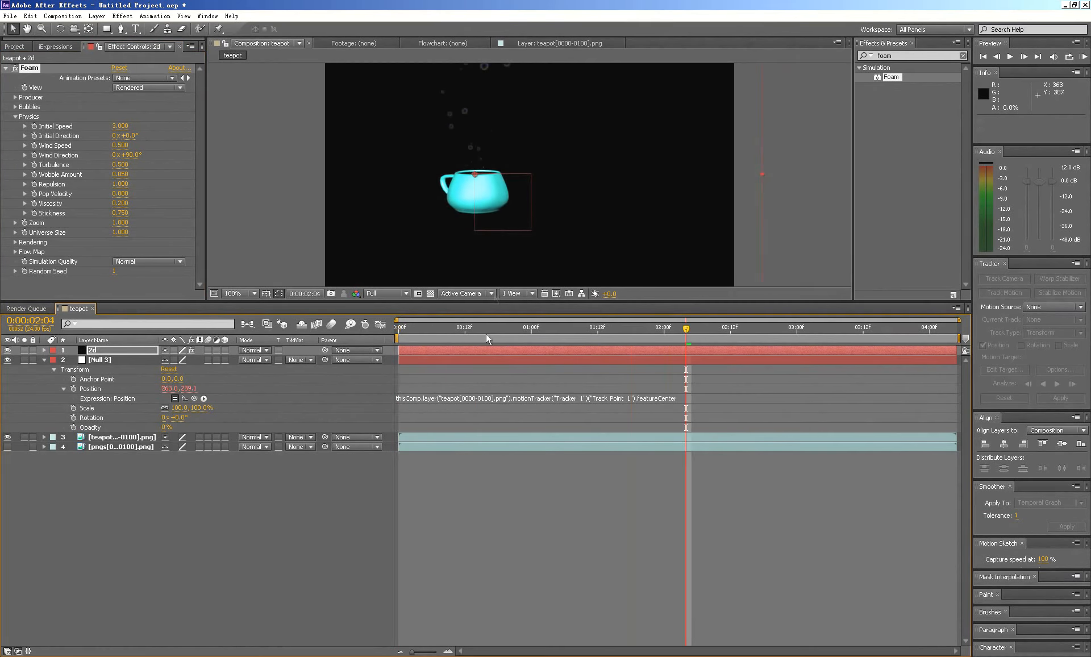
# - Enlarge the composition viewer and preview the rising bubbles again from the first frame
pyautogui.moveTo(529, 300); pyautogui.dragTo(385, 442)
pyautogui.press('space')
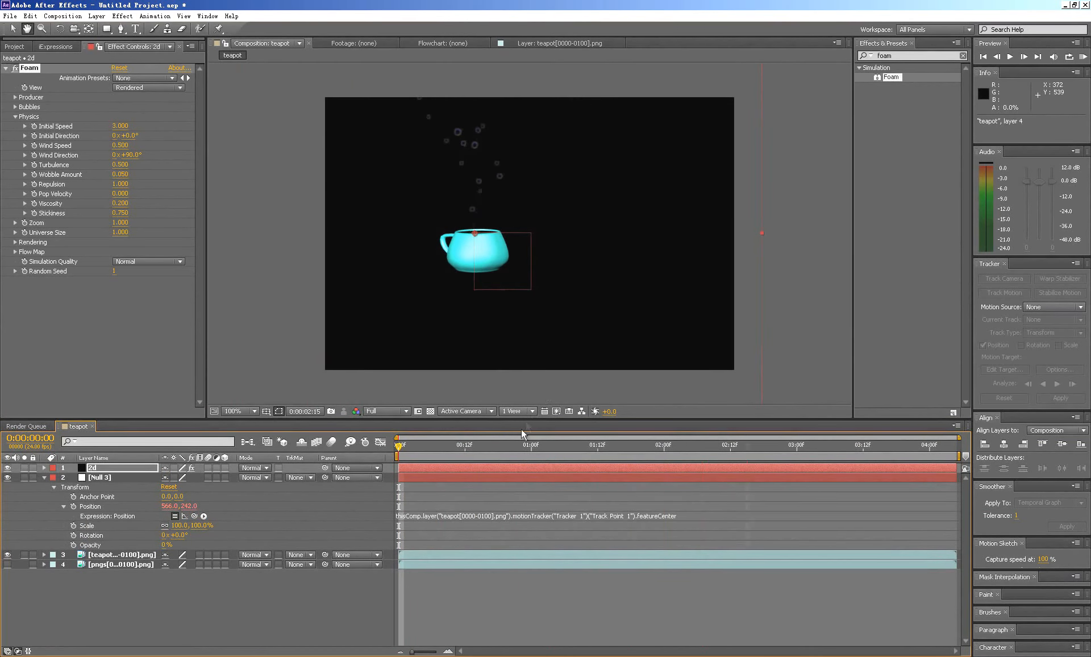
pyautogui.press('space')
pyautogui.moveTo(483, 447); pyautogui.dragTo(386, 440)
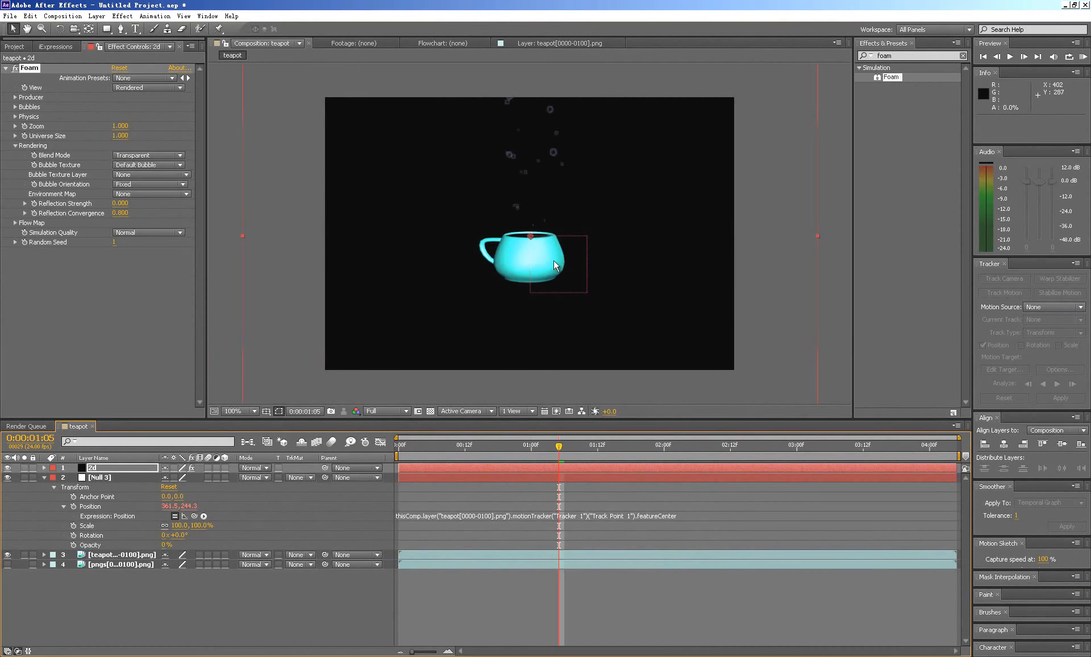
# - Duplicate the teapot[0000-0100].png layer and move the copy above the 2d Foam layer
pyautogui.moveTo(564, 223); pyautogui.dragTo(561, 239)
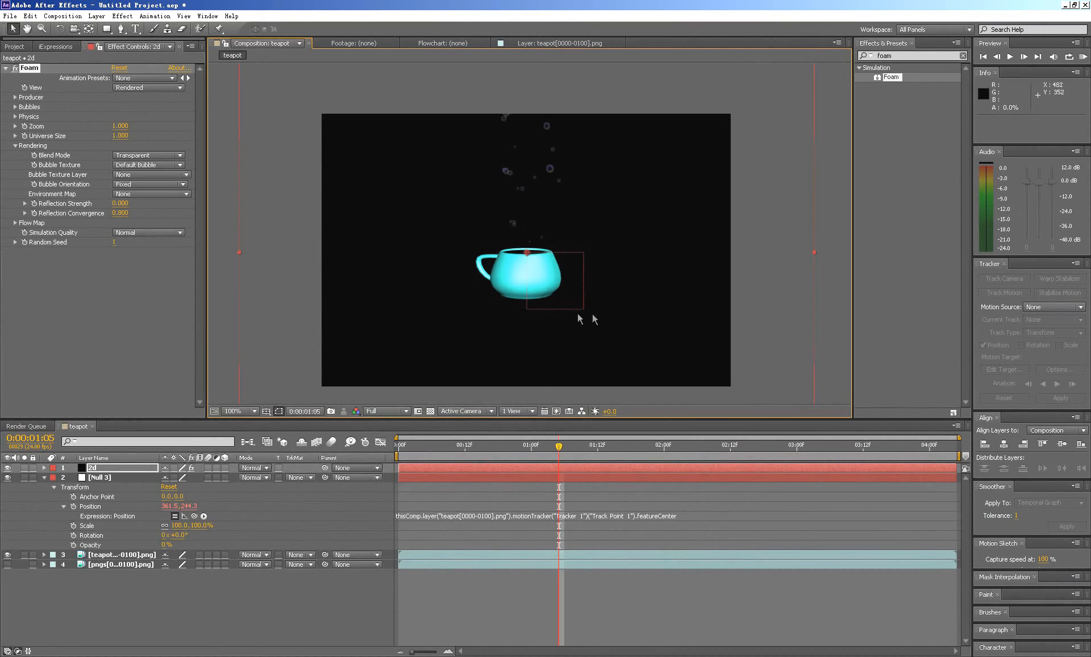
pyautogui.click(109, 555)
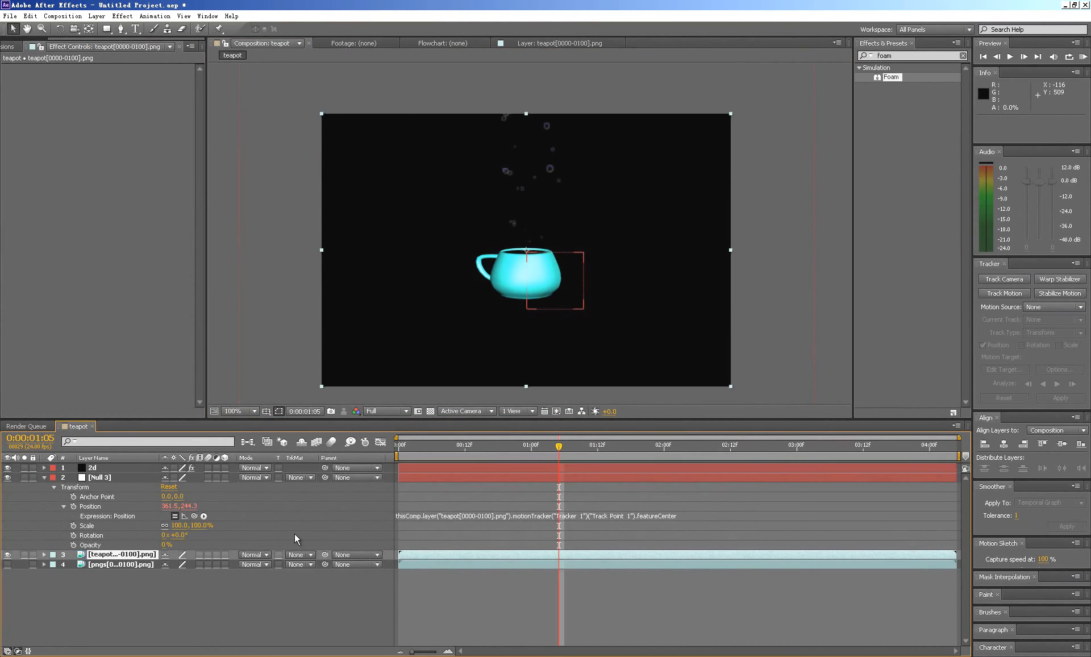
pyautogui.hotkey('ctrl', 'd')
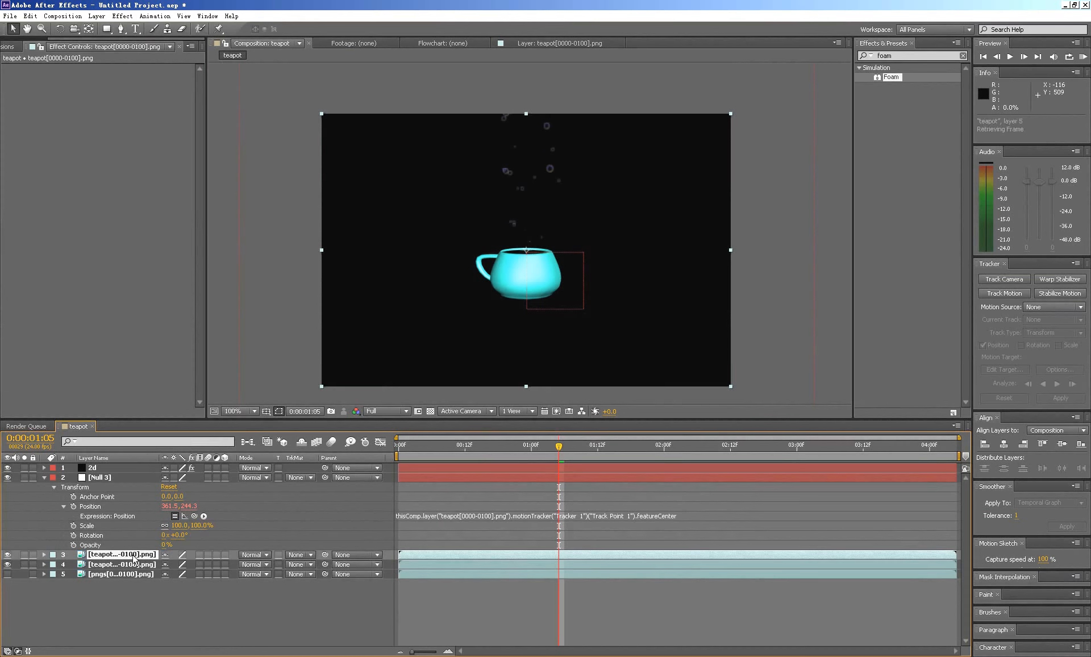
pyautogui.moveTo(134, 558); pyautogui.dragTo(131, 465)
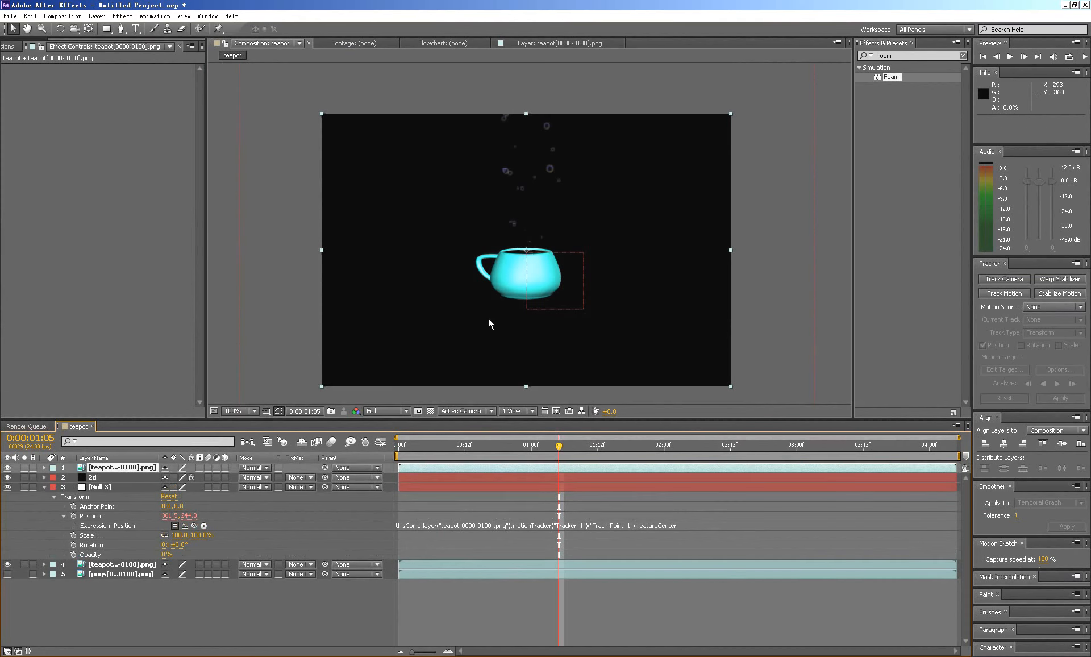
# - Draw a closed Pen mask on the top teapot copy, following the cup's front rim and enclosing its body and handle
pyautogui.click(121, 30)
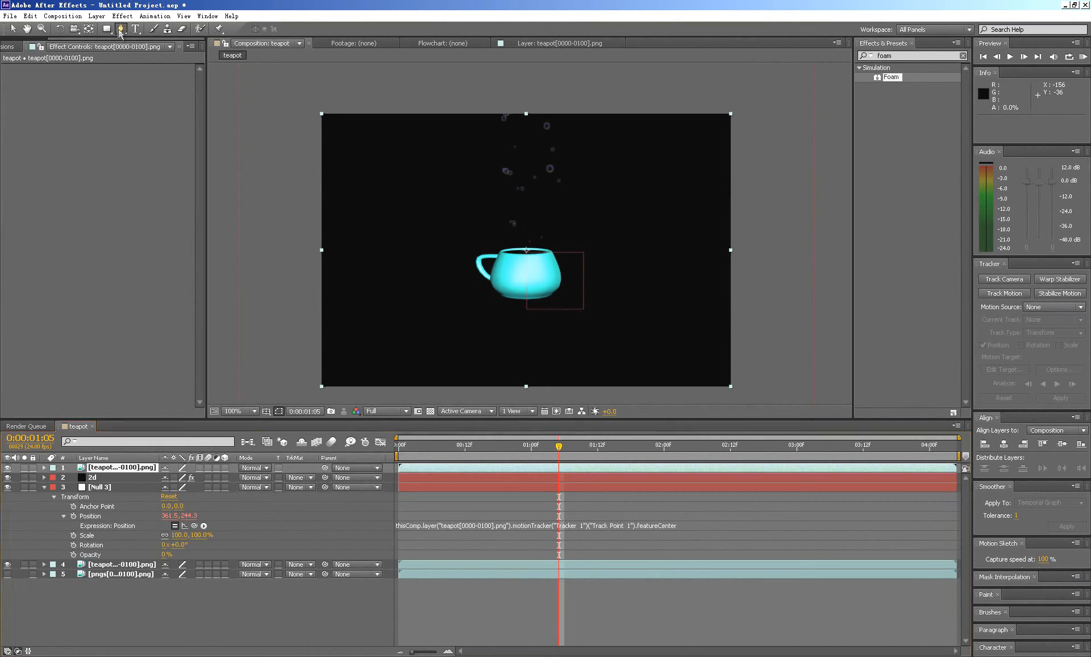
pyautogui.click(500, 250)
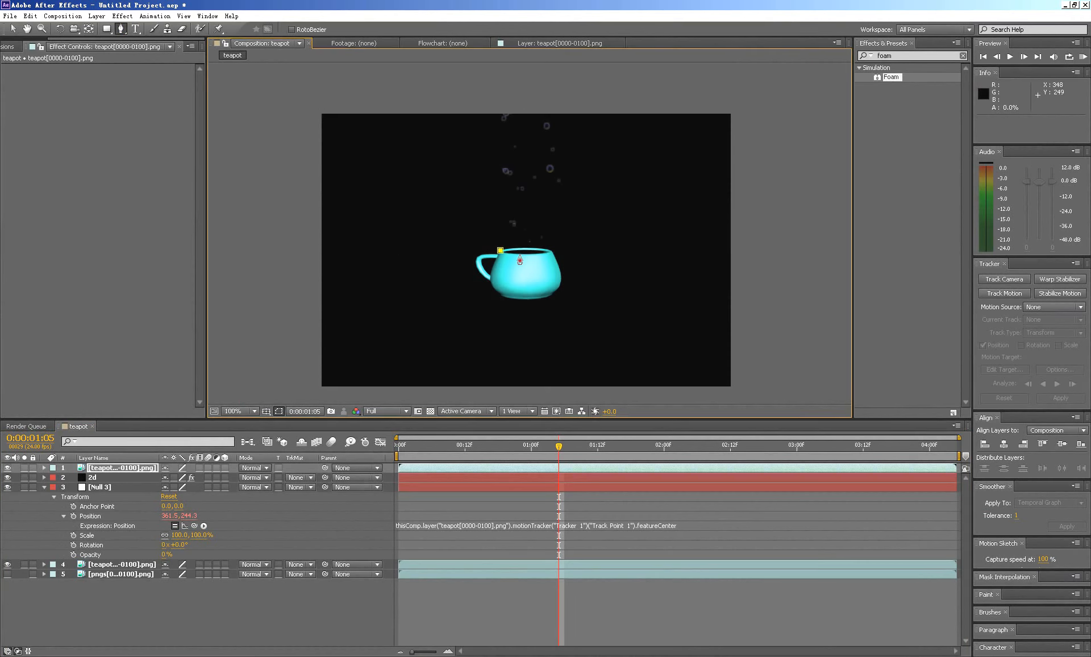
pyautogui.moveTo(532, 254); pyautogui.dragTo(545, 256)
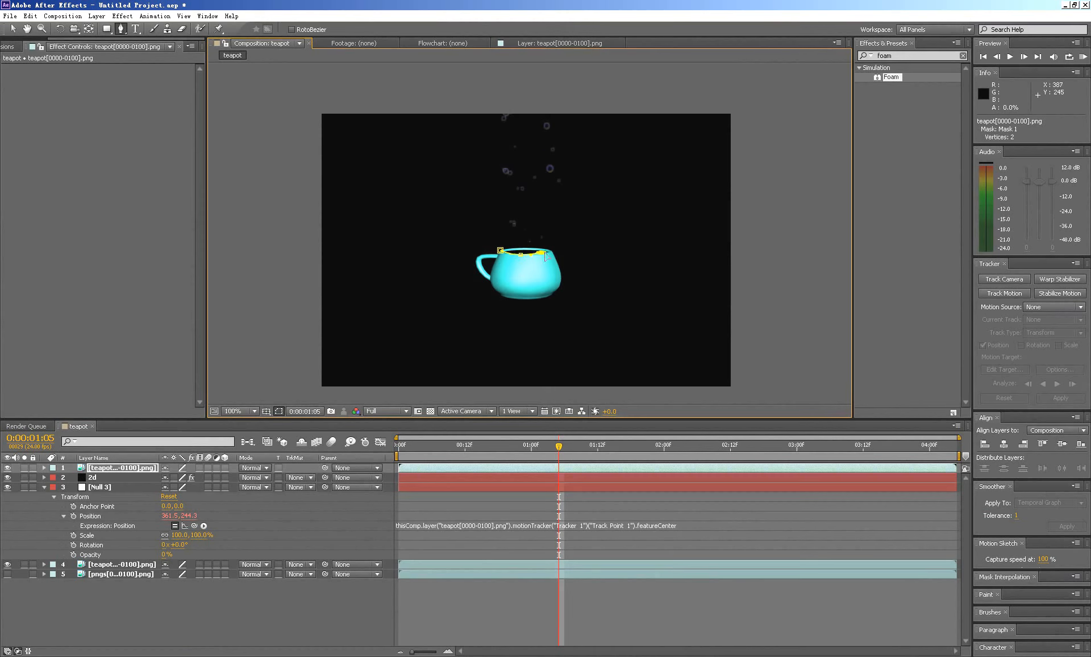
pyautogui.click(551, 249)
pyautogui.click(590, 283)
pyautogui.click(500, 317)
pyautogui.click(410, 297)
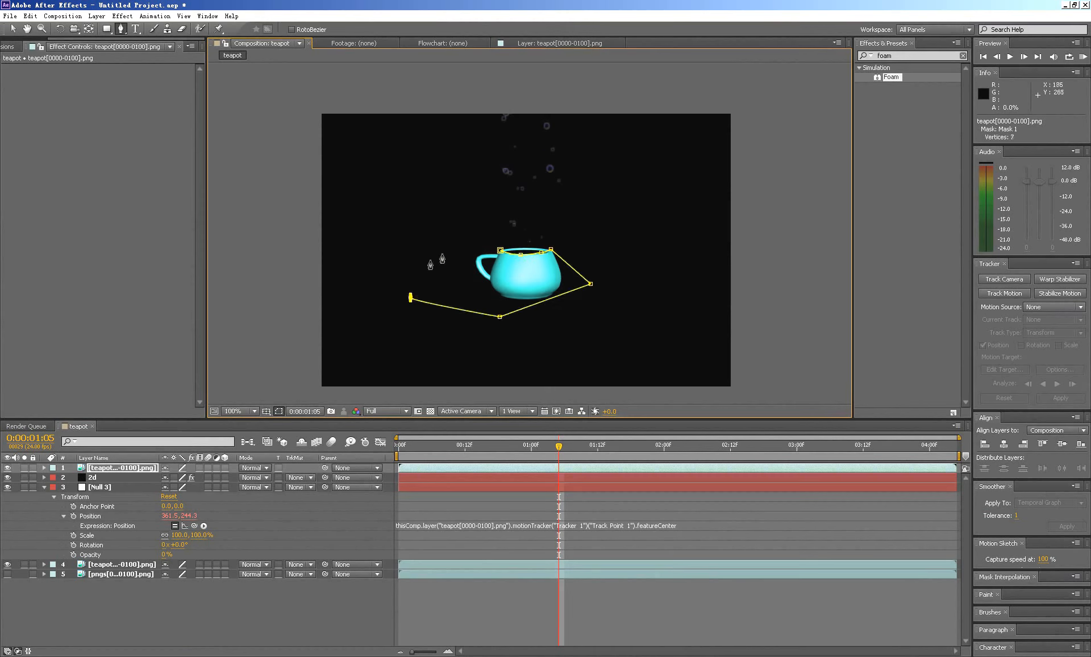
pyautogui.click(448, 250)
pyautogui.click(493, 244)
pyautogui.click(500, 251)
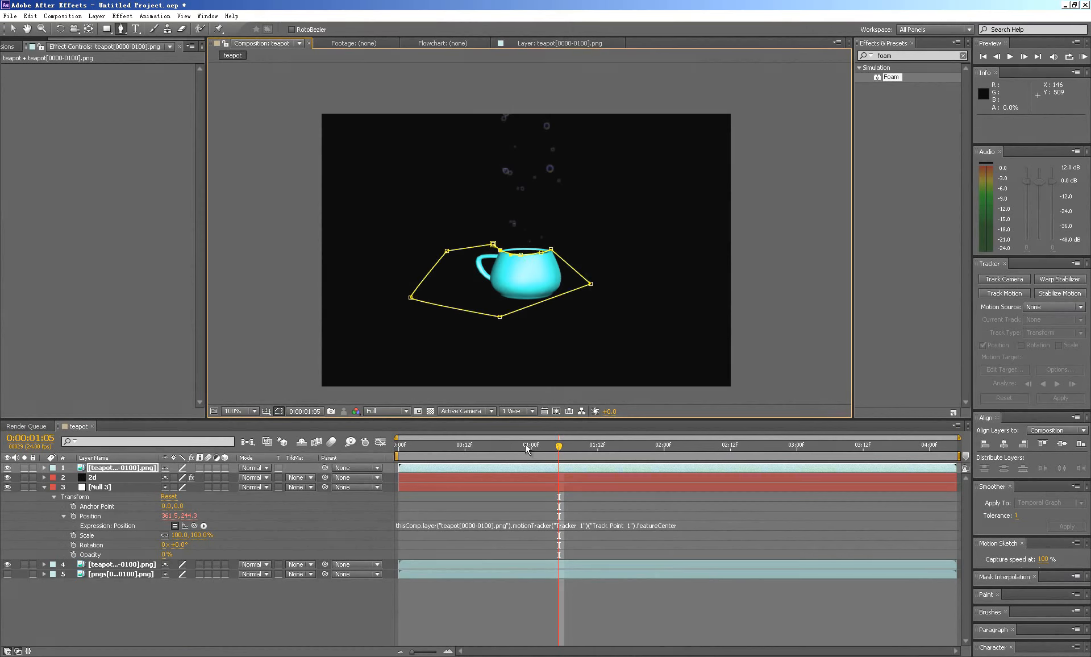
# - Compare the static mask with the moving cup at frame 12 and play from the first frame, returning to the start
pyautogui.click(464, 449)
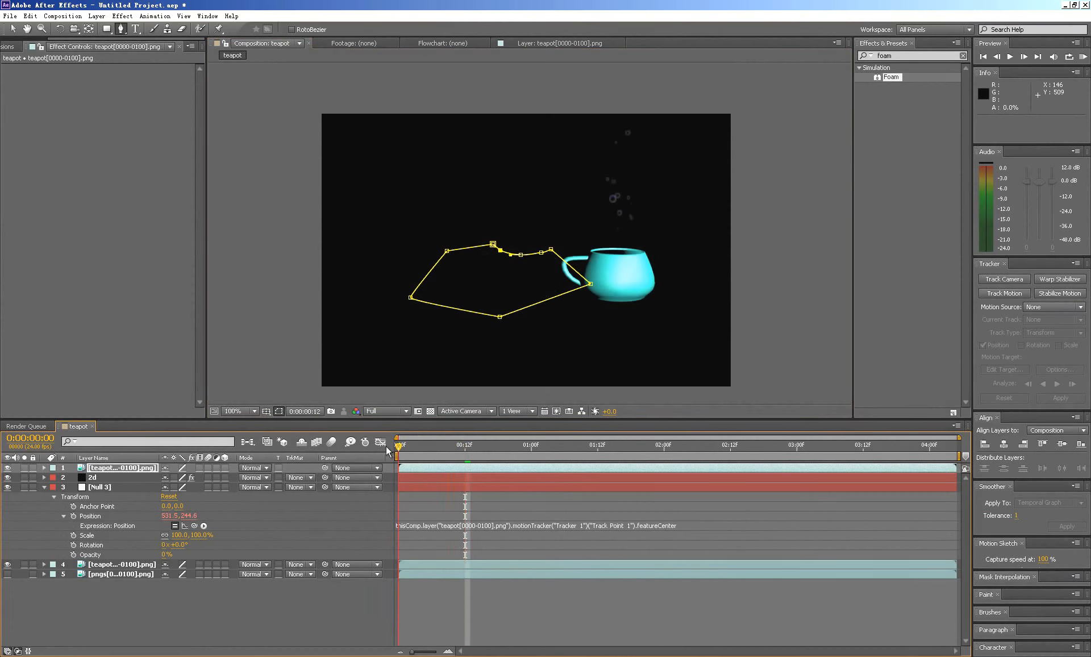
pyautogui.click(400, 457)
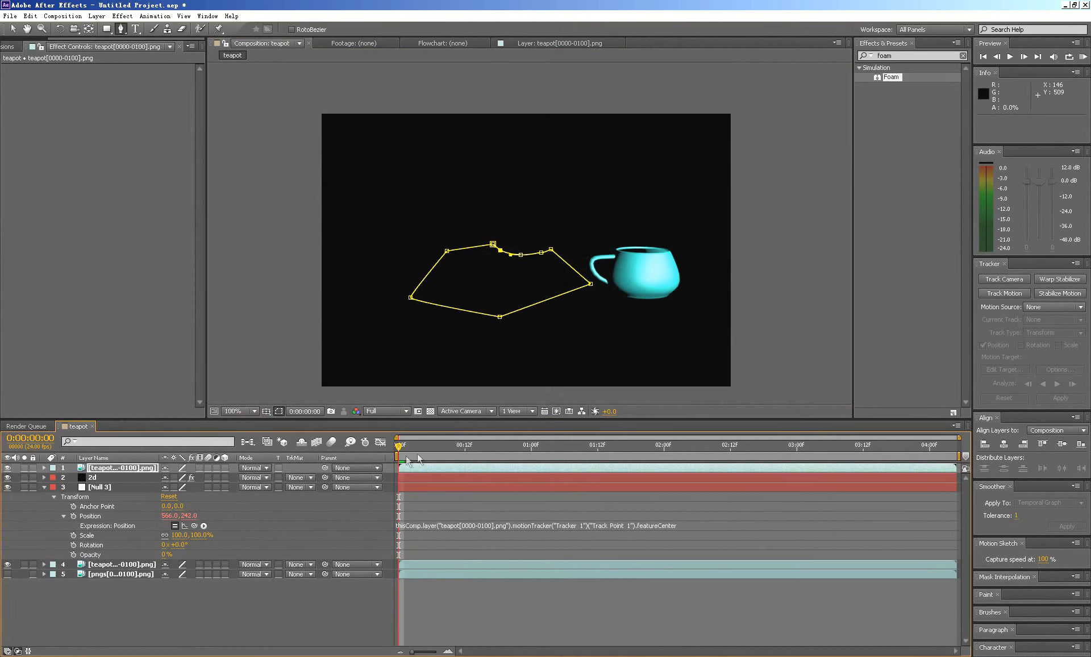
pyautogui.press('space')
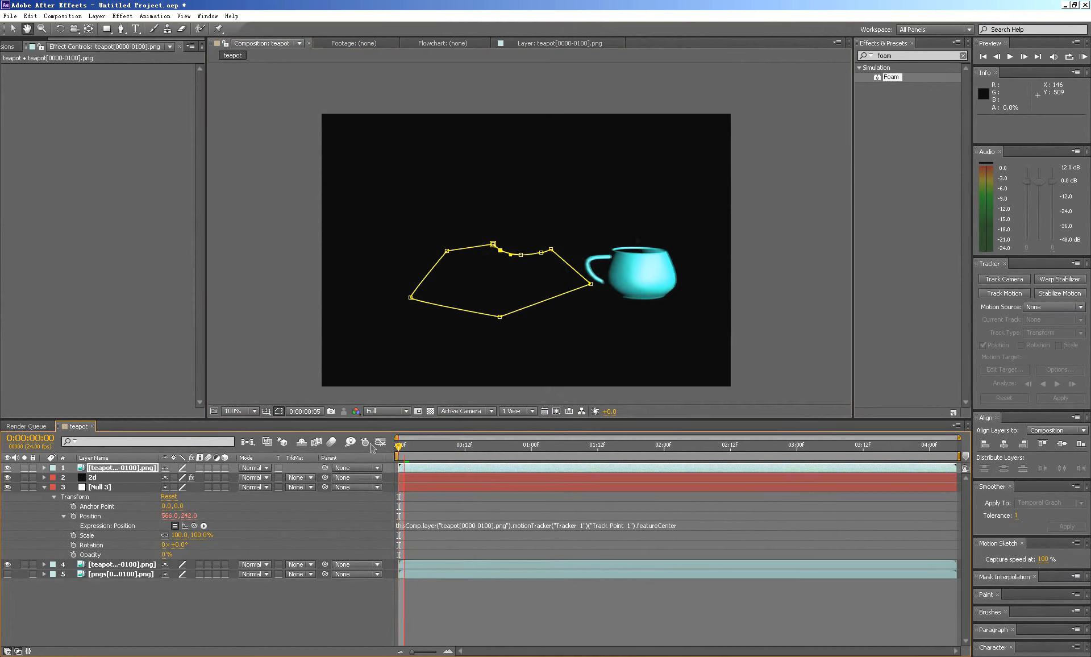
pyautogui.press('space')
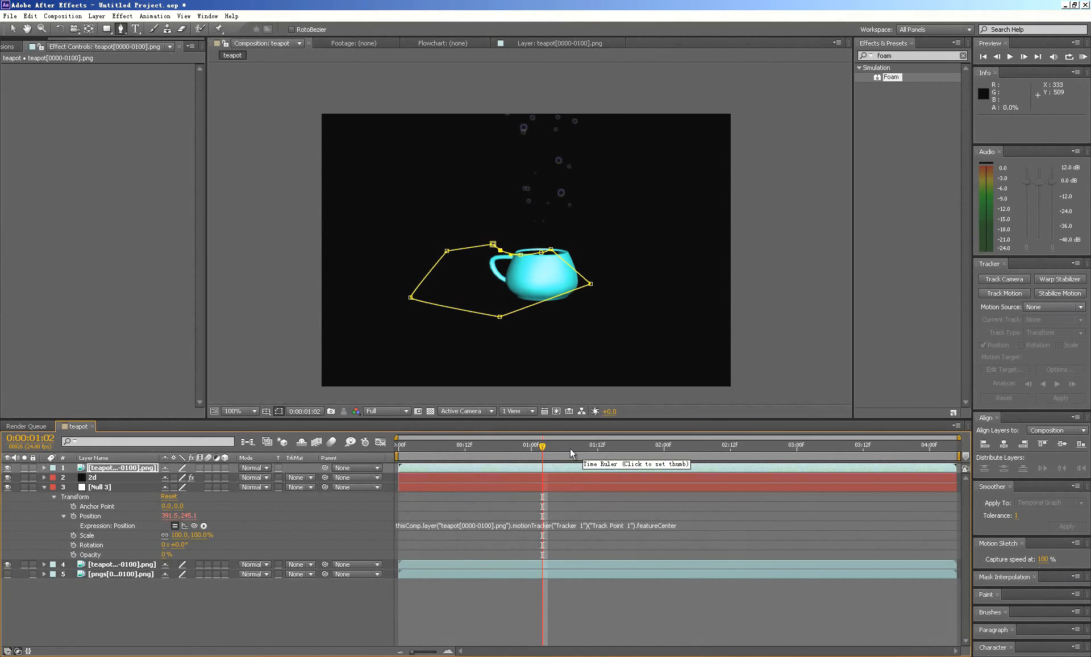
pyautogui.press('Home')
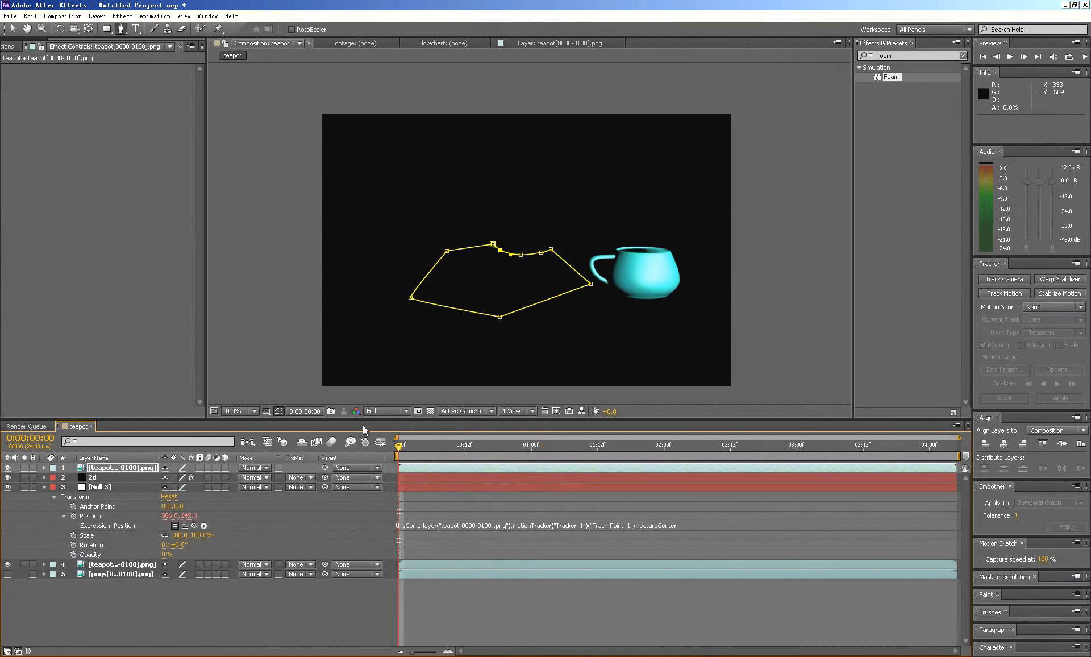
# - Collapse the Null 3 properties, delete the masked teapot copy, and preview the composition
pyautogui.click(45, 487)
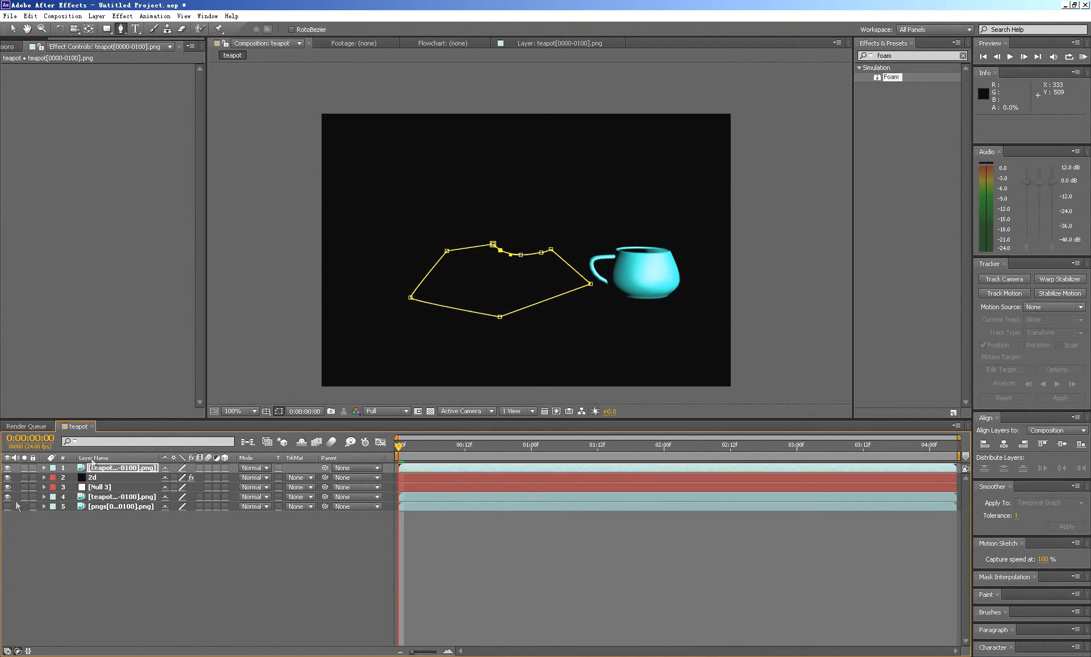
pyautogui.click(106, 466)
pyautogui.press('Delete')
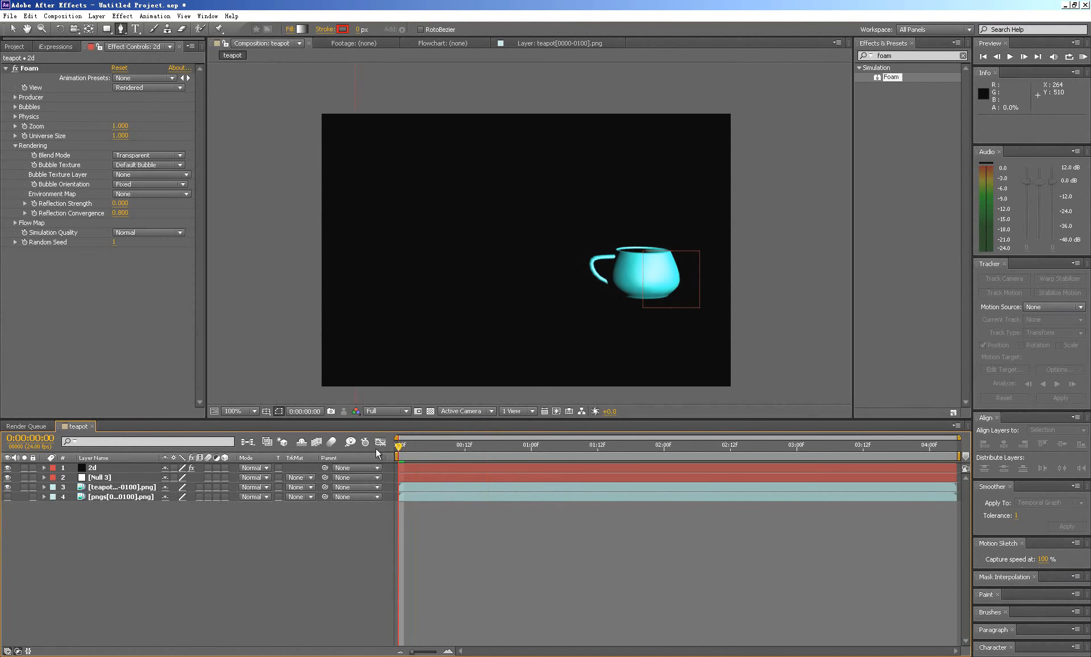
pyautogui.press('space')
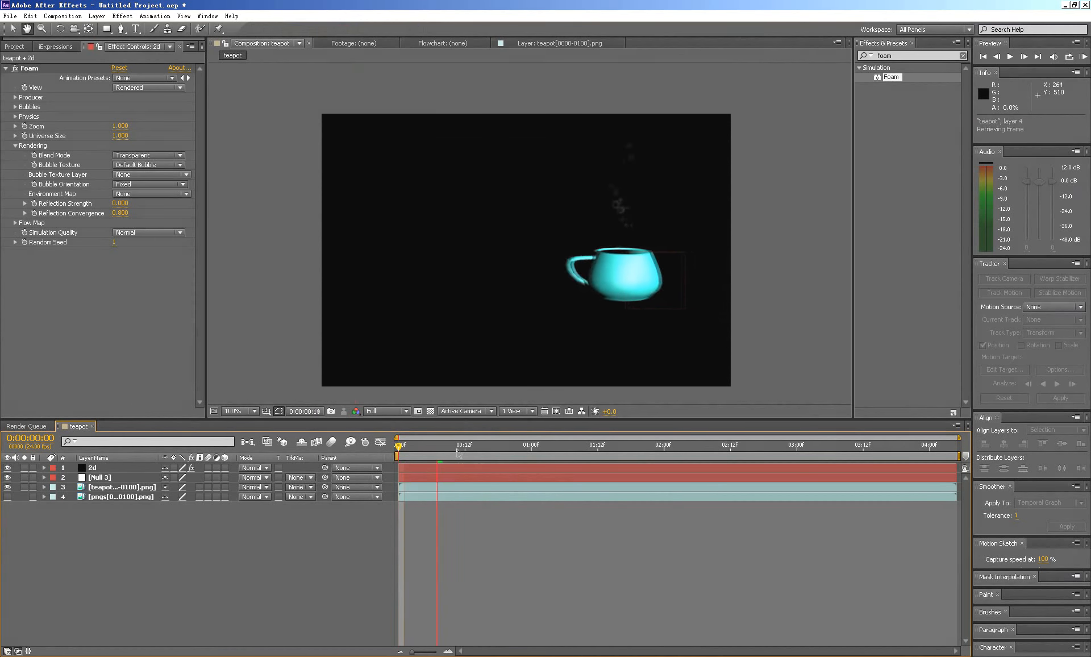
pyautogui.press('g')
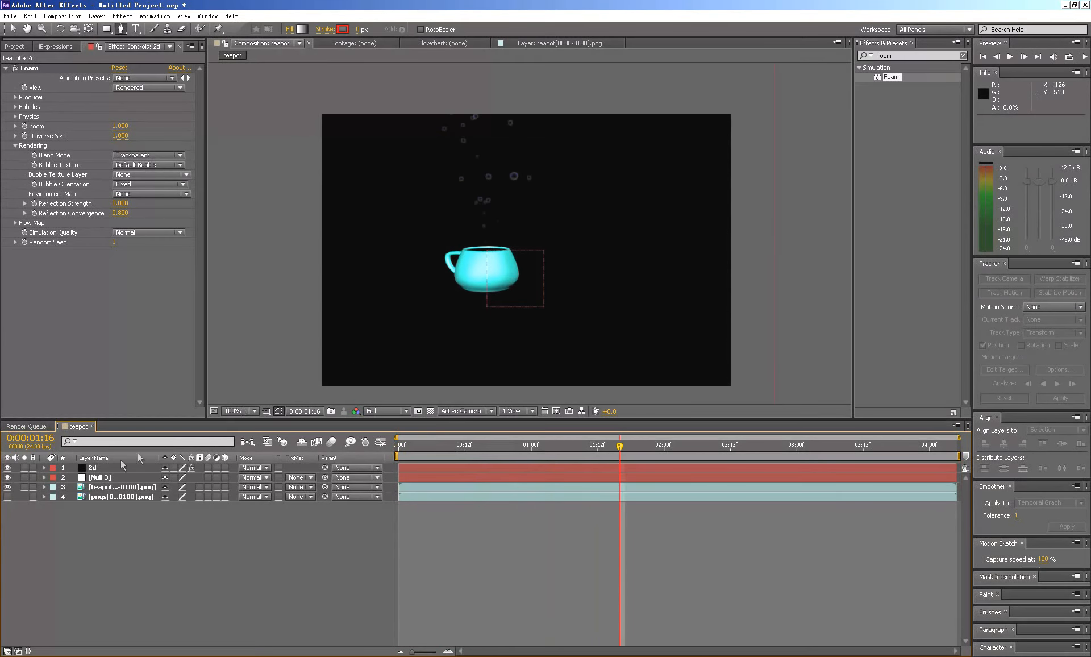
# - Show only the pngs[0000-0100].png layer by hiding the other three layers, and preview its bubbles, returning to the first frame
pyautogui.click(7, 496)
pyautogui.click(7, 487)
pyautogui.click(8, 477)
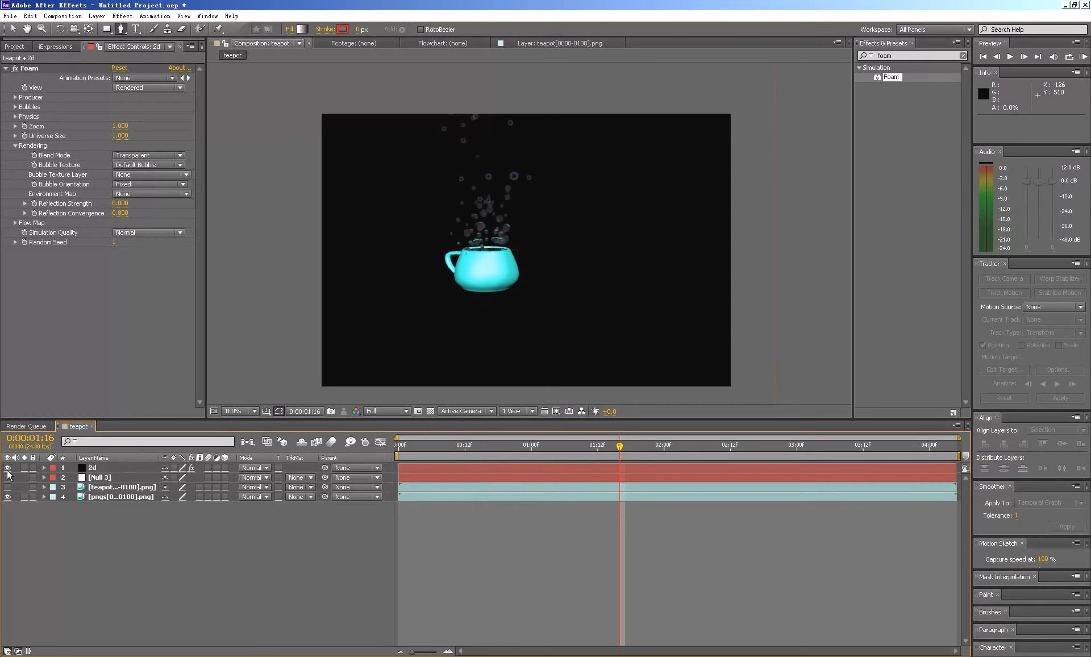
pyautogui.click(8, 467)
pyautogui.press('space')
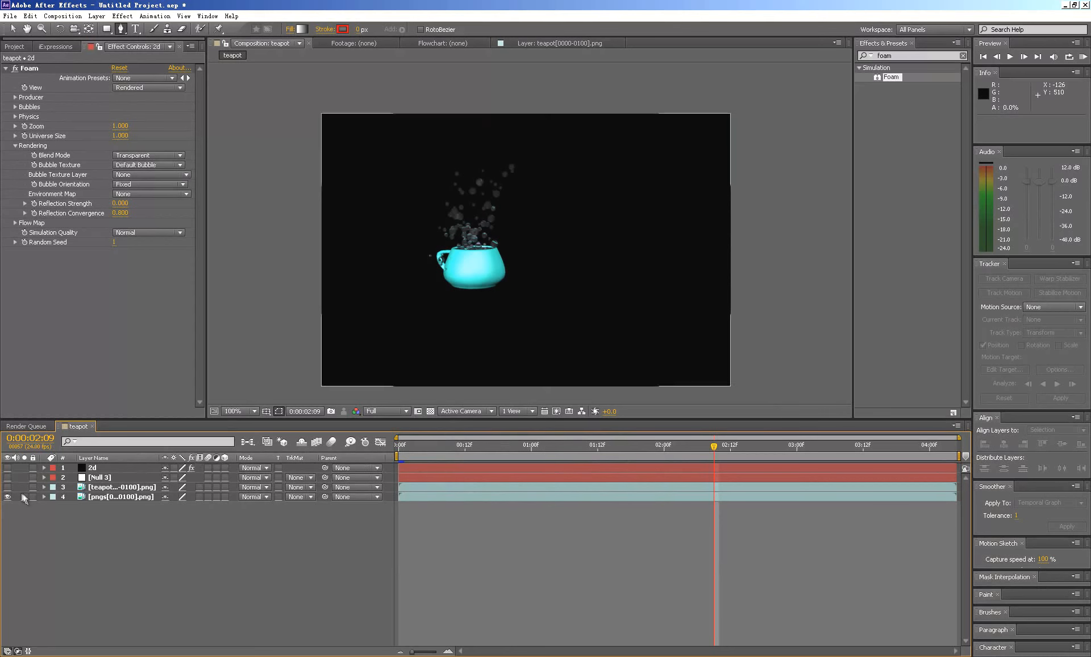
pyautogui.click(455, 448)
pyautogui.moveTo(456, 446); pyautogui.dragTo(395, 452)
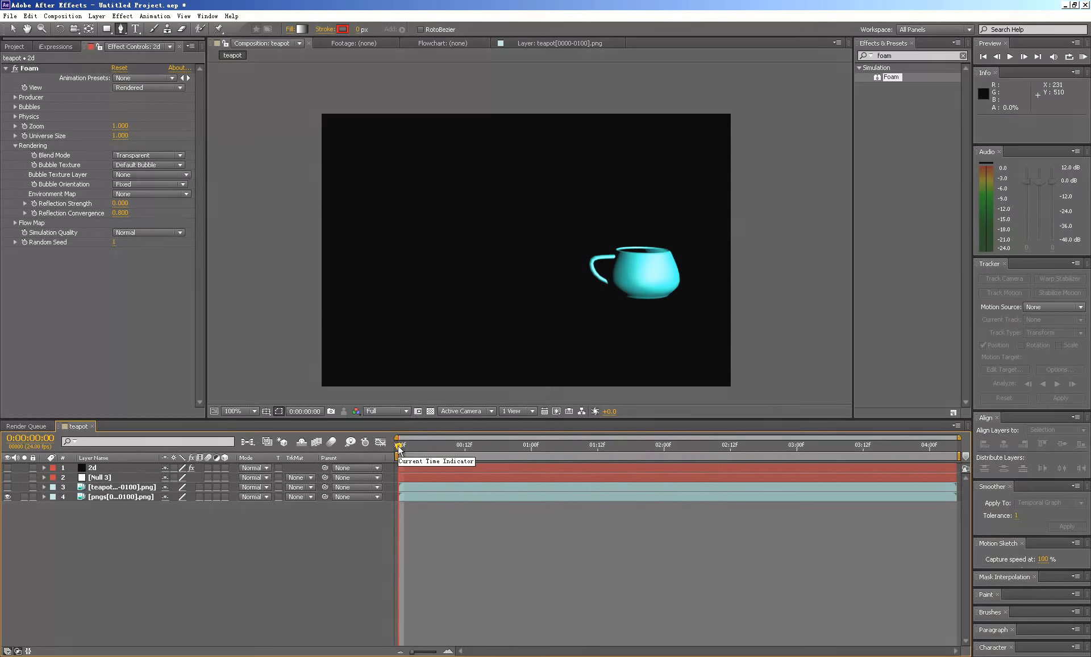
# - Show the teapot, Null 3 and 2d layers, hide the pngs[0000-0100].png layer, and preview the Foam bubbles up to 0:00:03:12
pyautogui.click(104, 496)
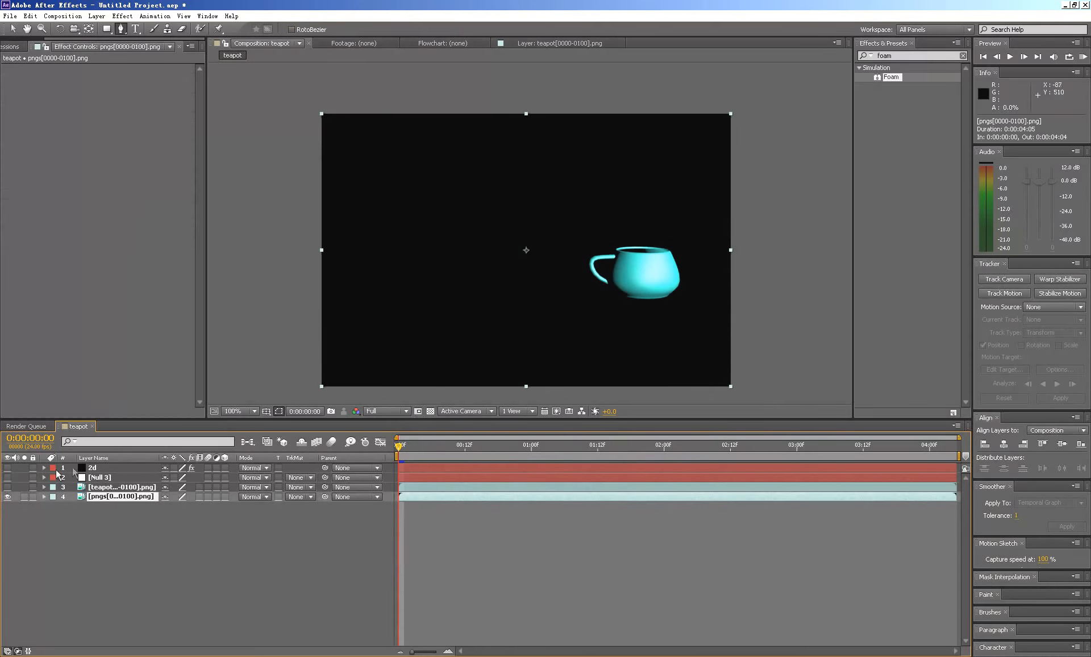
pyautogui.click(7, 488)
pyautogui.click(7, 477)
pyautogui.click(7, 468)
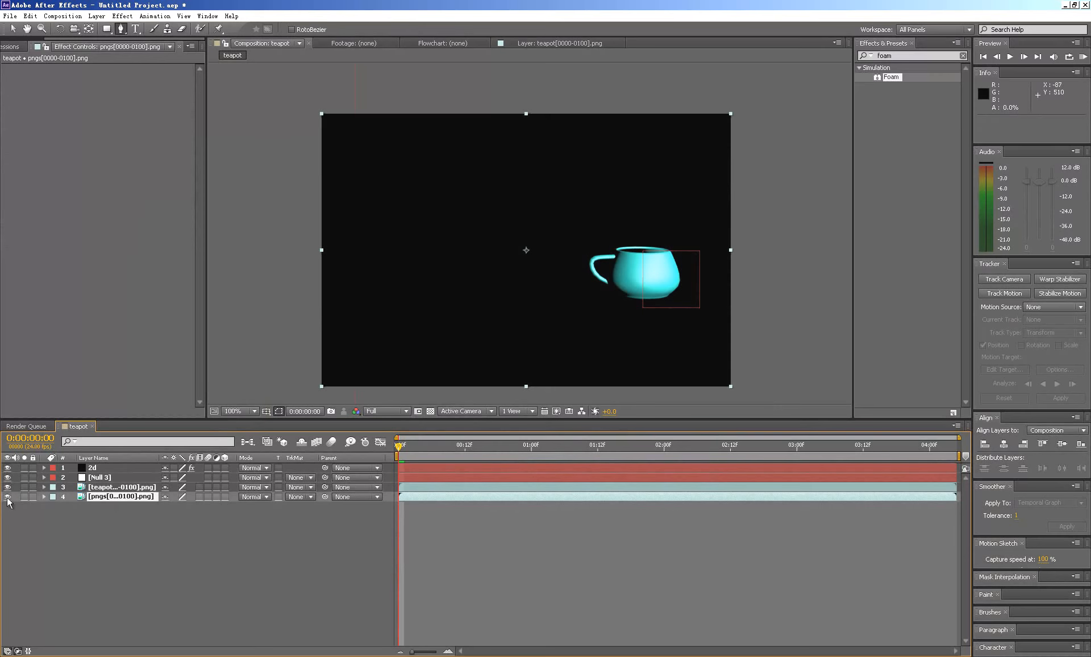
pyautogui.click(7, 496)
pyautogui.press('space')
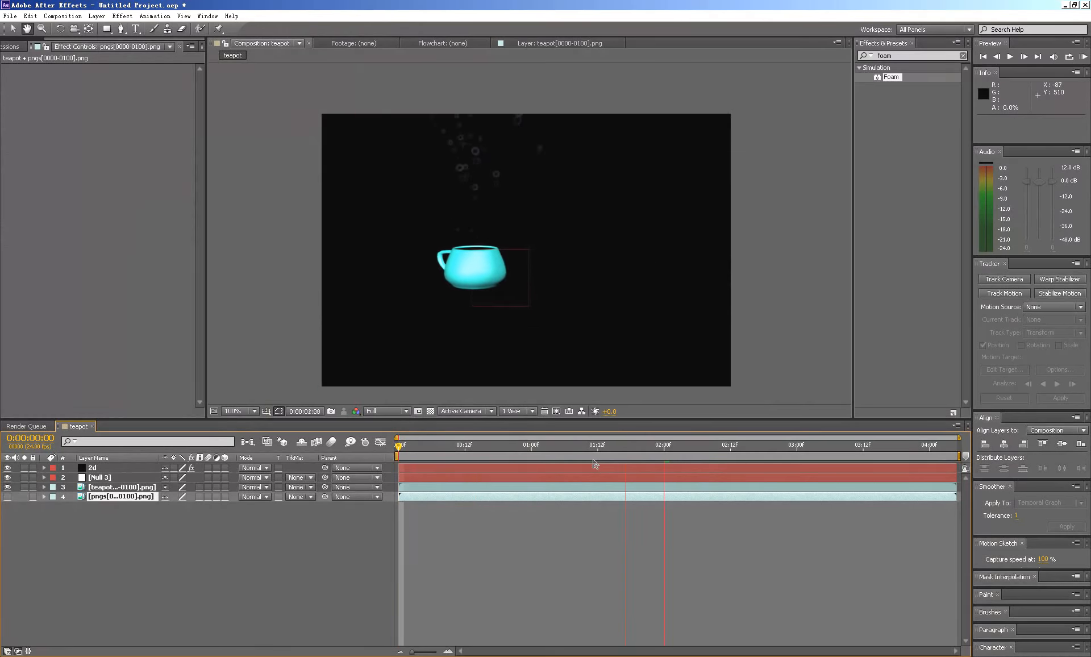
pyautogui.press('space')
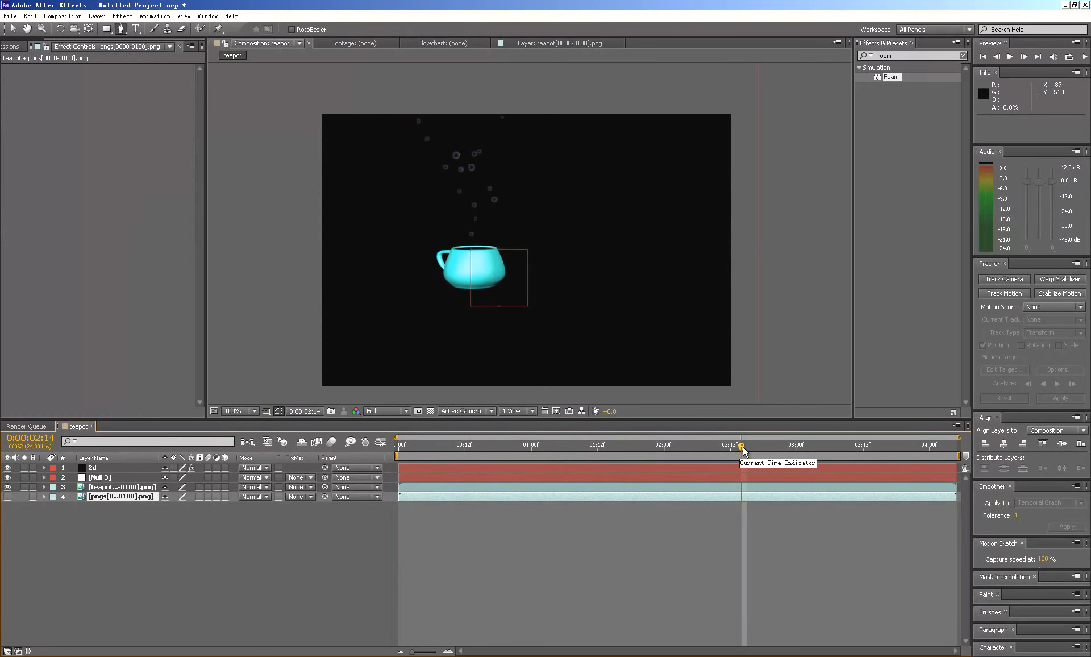
pyautogui.click(862, 446)
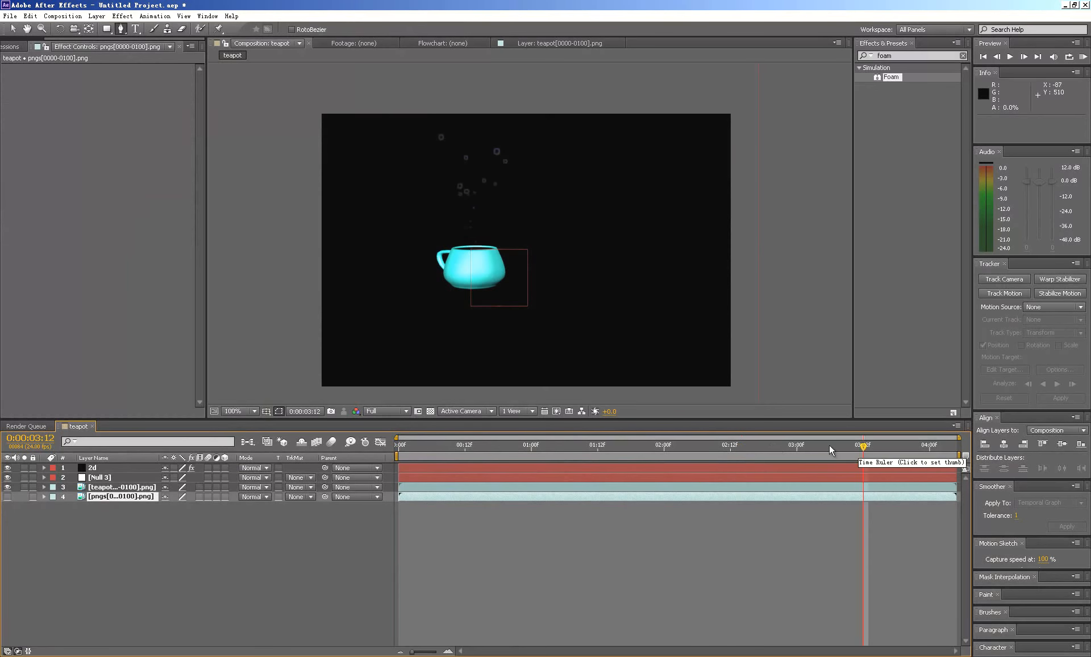